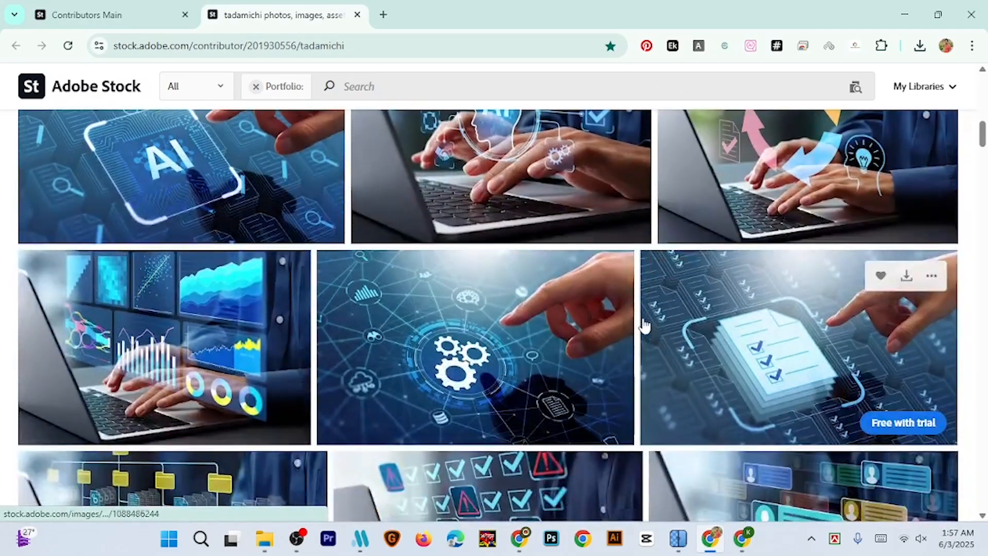
# Look through the contributor's stock portfolio down to the page end, and examine the technology-themed laptop images in its first rows
pyautogui.scroll(-7, 644, 326)
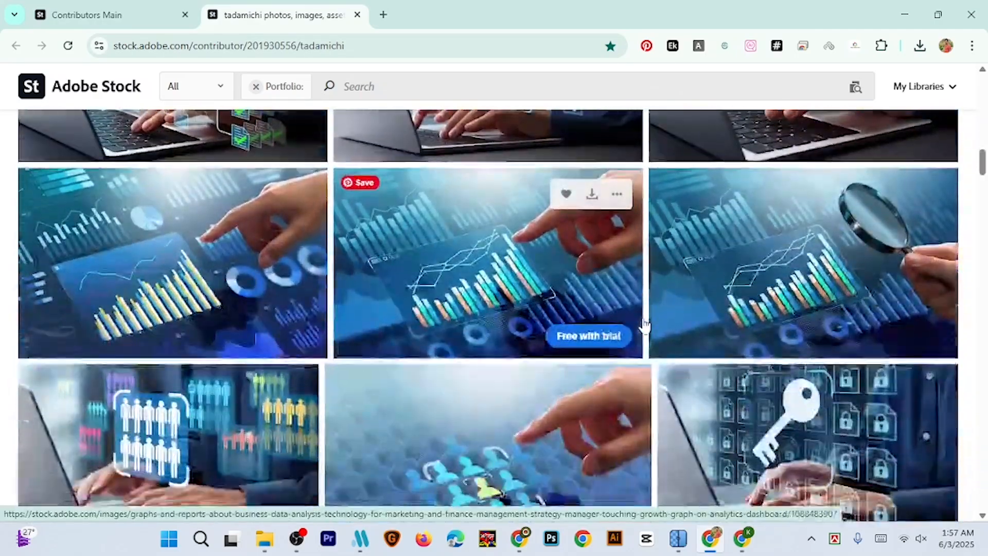
pyautogui.scroll(-10, 643, 325)
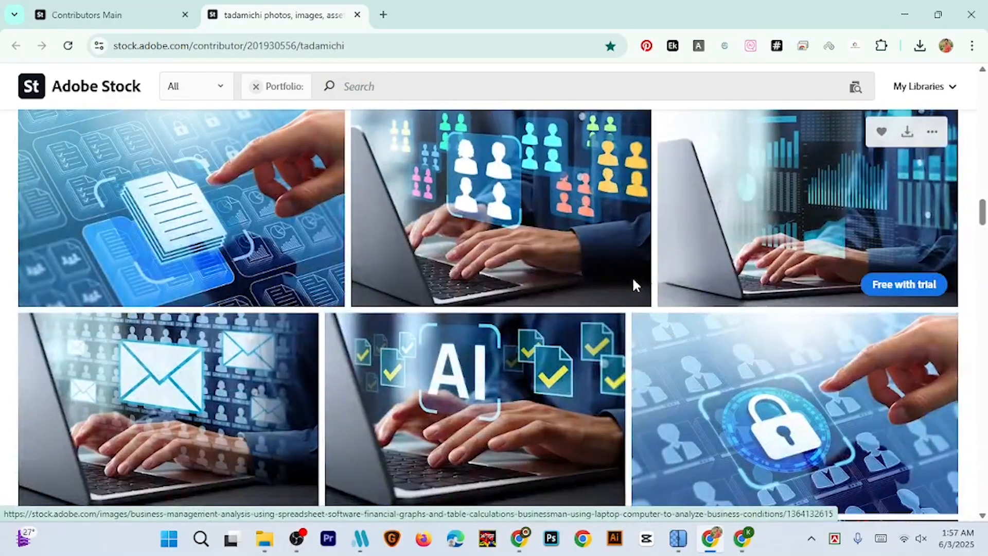
pyautogui.scroll(-1, 651, 334)
pyautogui.scroll(-2, 651, 335)
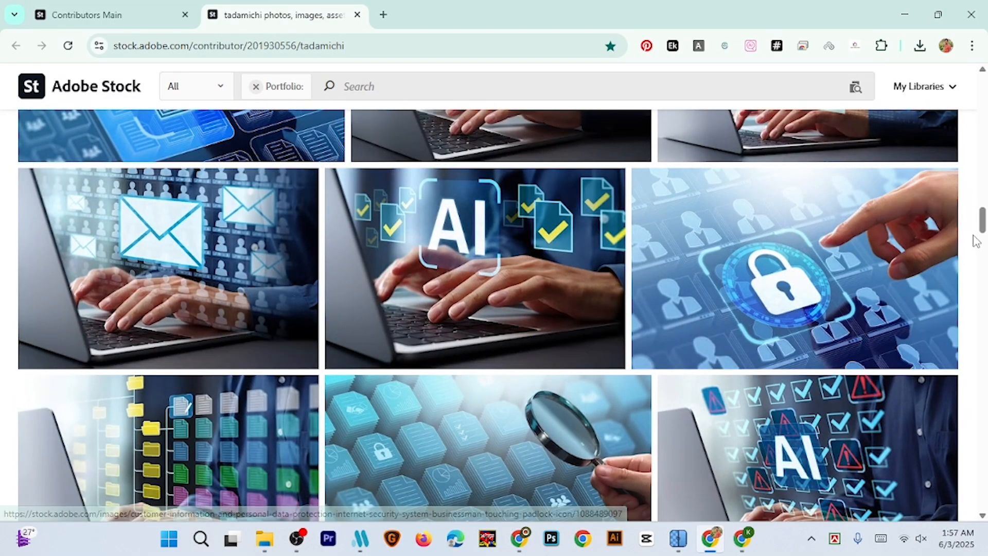
pyautogui.moveTo(982, 227); pyautogui.dragTo(981, 494)
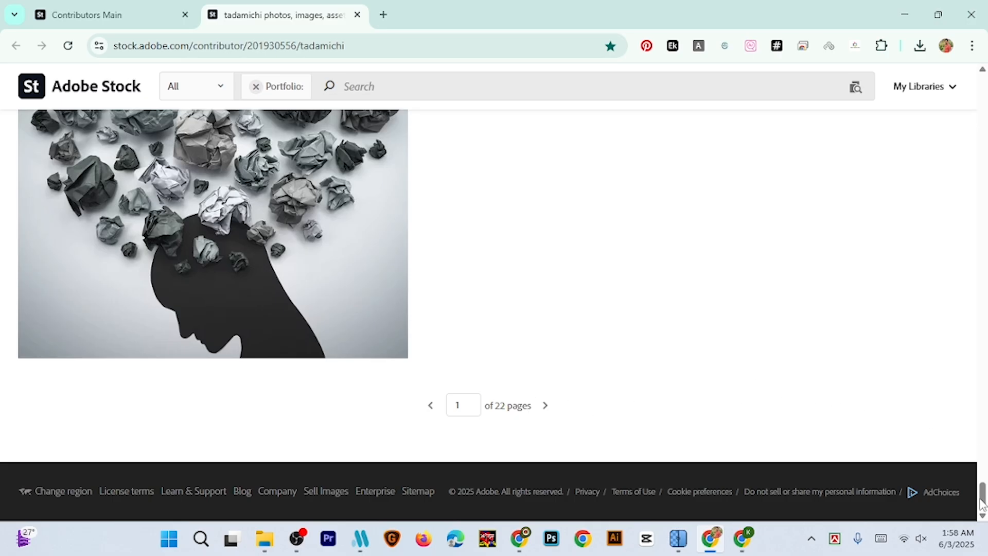
pyautogui.moveTo(982, 502); pyautogui.dragTo(973, 122)
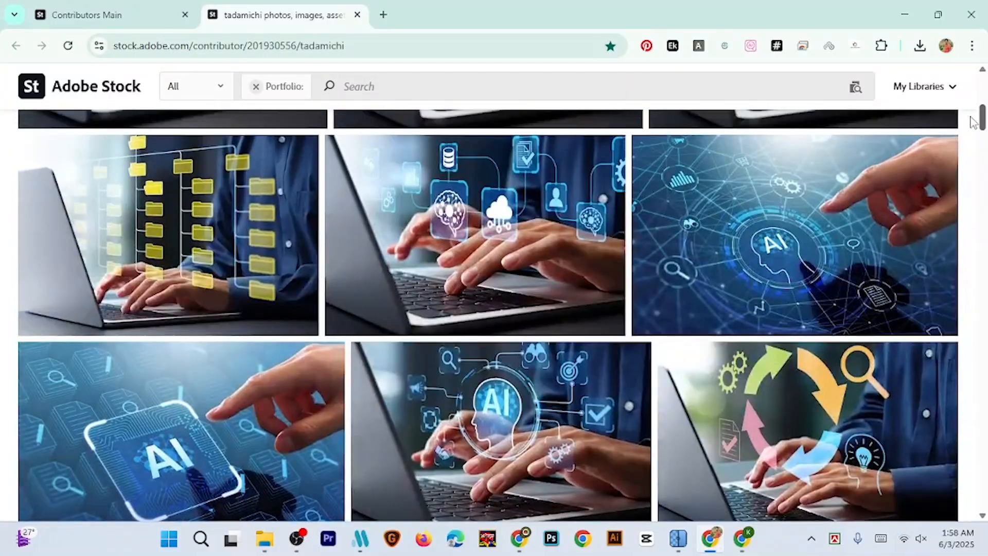
pyautogui.scroll(3, 641, 297)
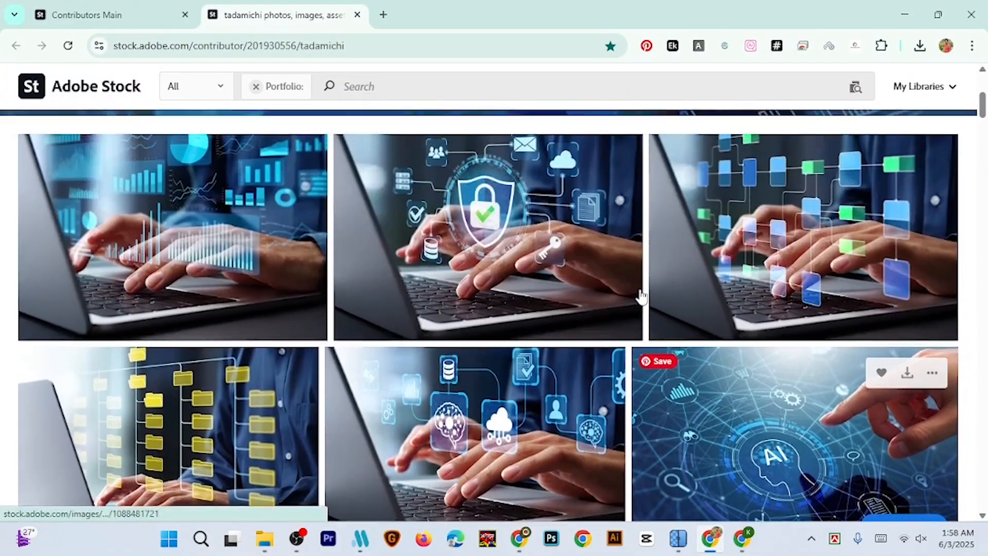
pyautogui.scroll(5, 635, 292)
pyautogui.scroll(-2, 638, 309)
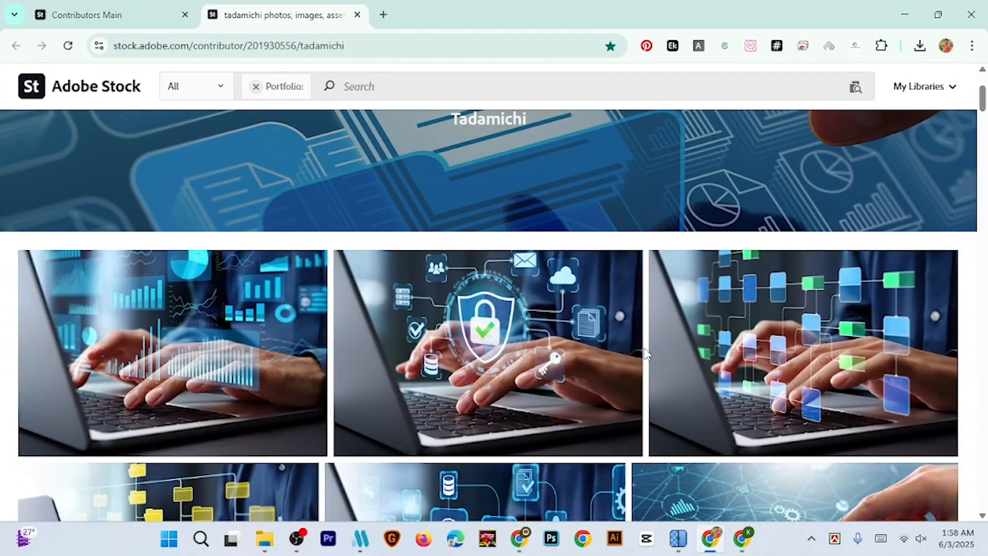
pyautogui.scroll(-2, 646, 354)
pyautogui.scroll(1, 646, 354)
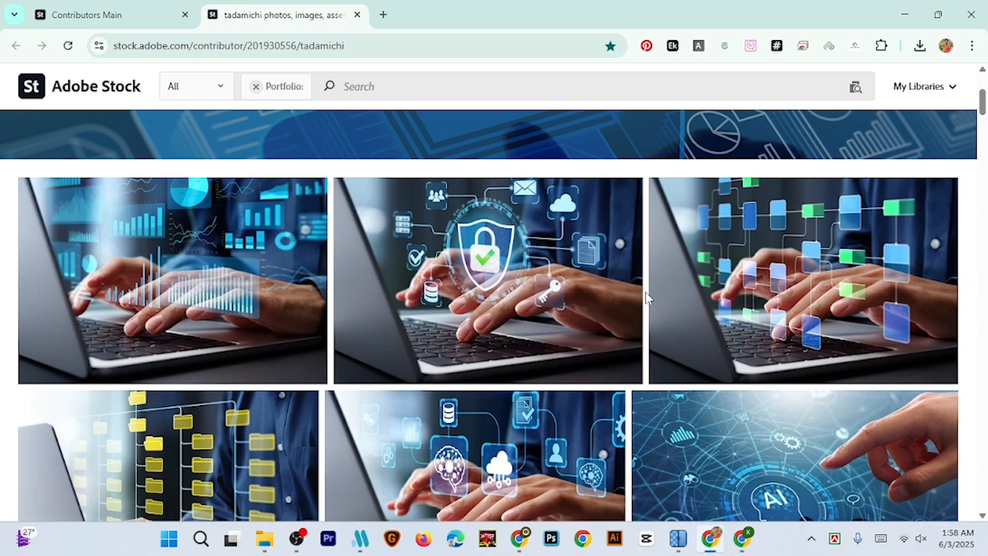
pyautogui.scroll(-1, 645, 292)
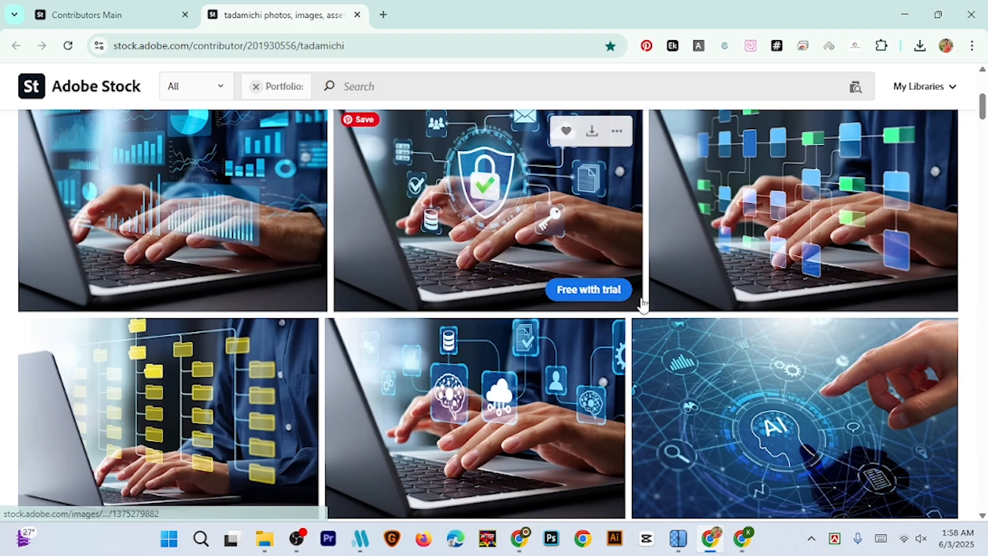
pyautogui.scroll(1, 647, 299)
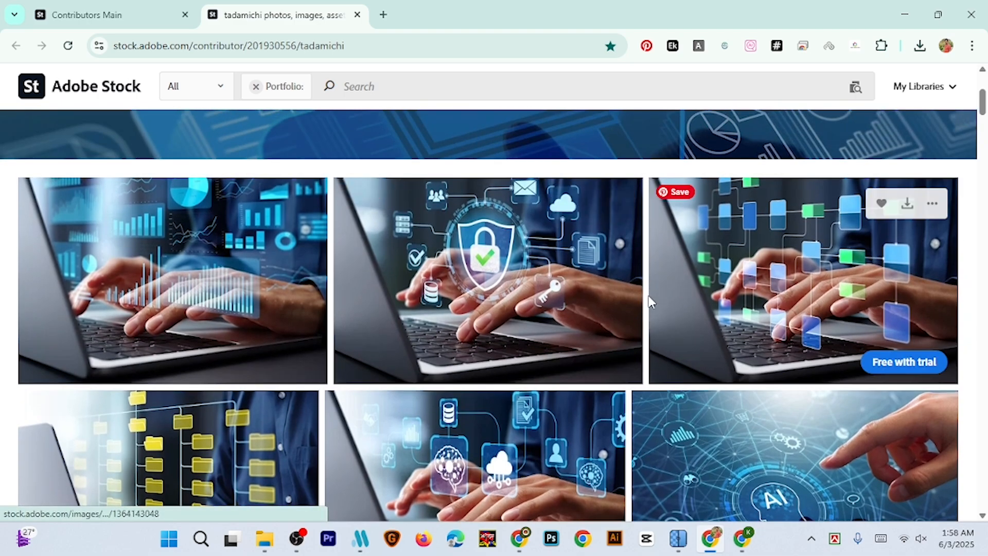
pyautogui.scroll(-1, 647, 307)
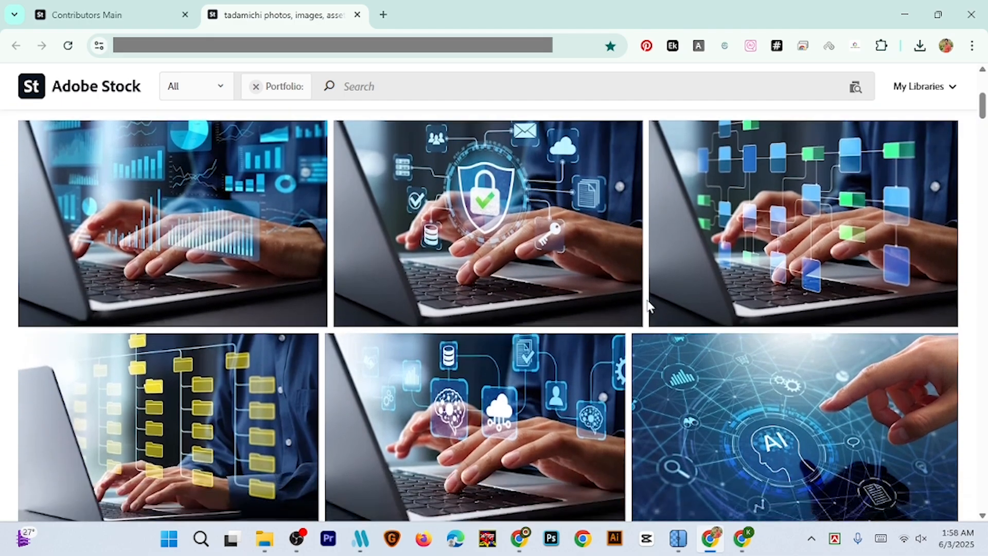
pyautogui.scroll(1, 650, 306)
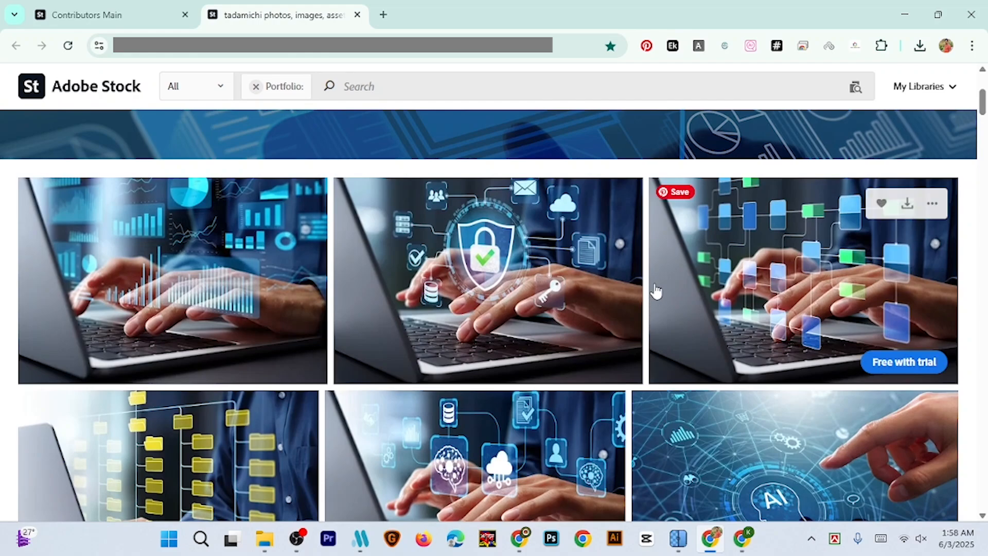
# Switch to the contributor dashboard and review the most-downloaded portfolio files and the 12-week trend chart
pyautogui.click(93, 15)
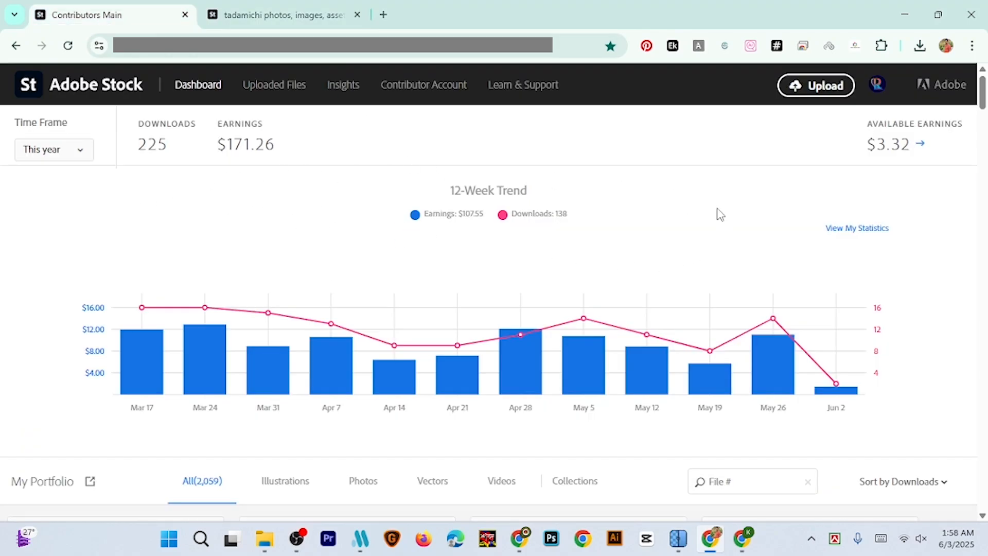
pyautogui.scroll(-5, 642, 280)
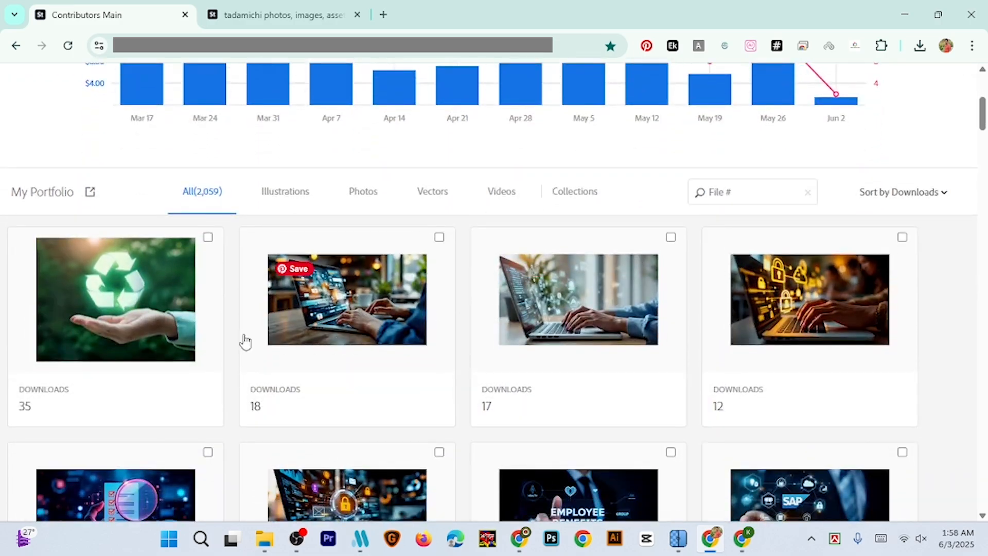
pyautogui.scroll(-3, 637, 311)
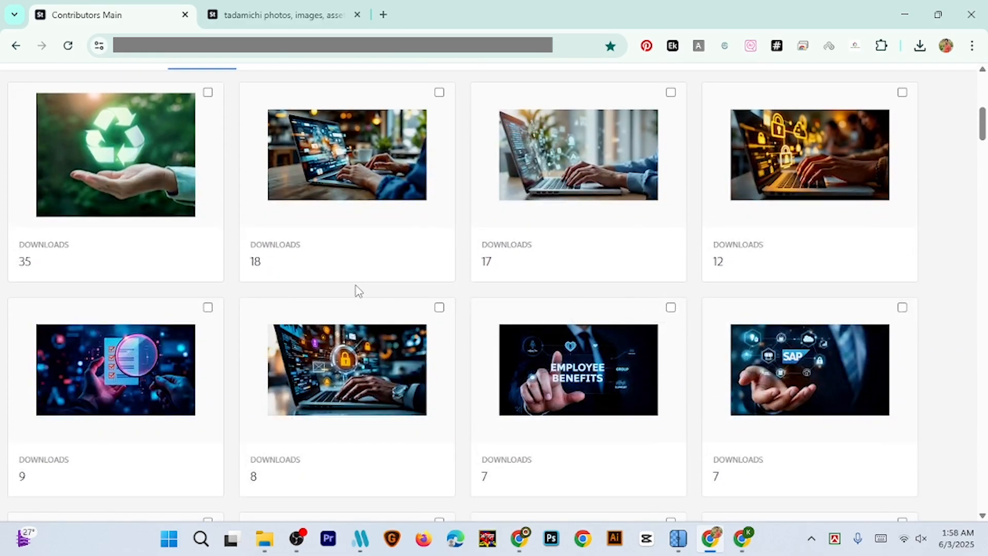
pyautogui.scroll(-4, 612, 284)
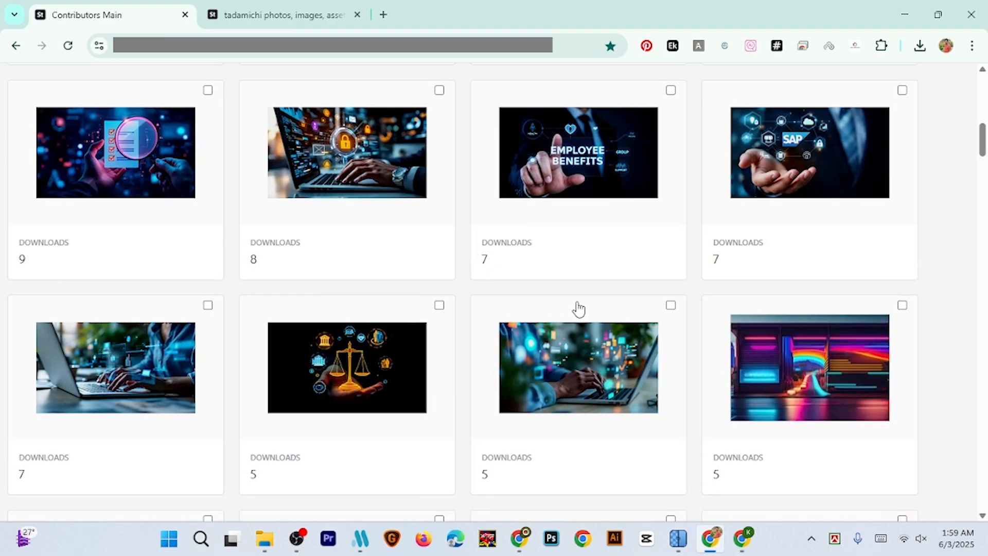
pyautogui.scroll(-1, 578, 309)
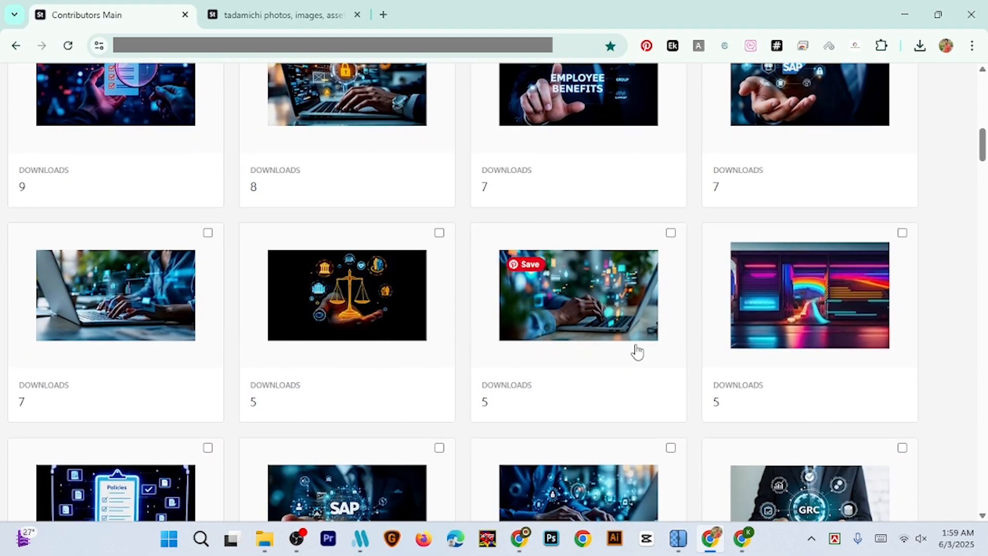
pyautogui.scroll(-1, 592, 363)
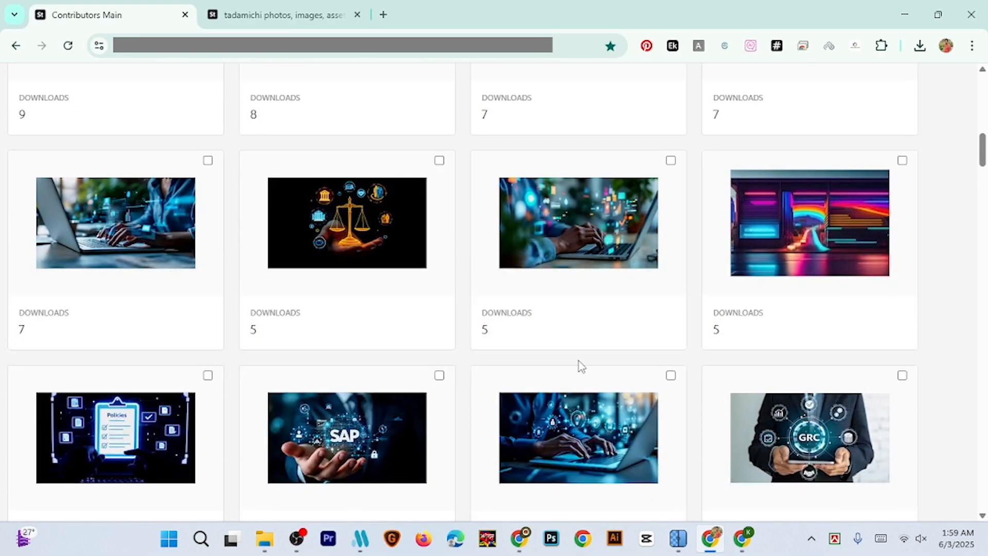
pyautogui.scroll(4, 578, 363)
pyautogui.scroll(6, 580, 371)
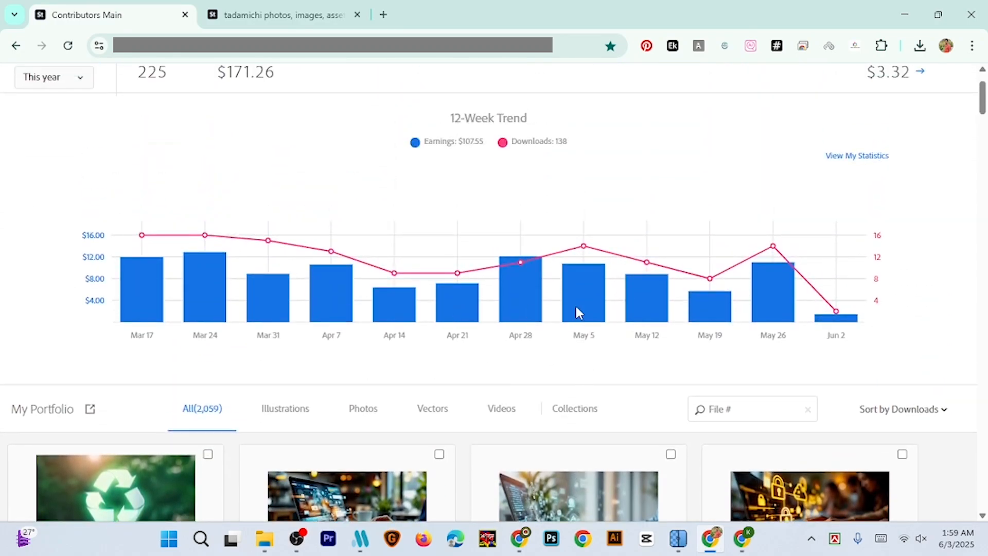
pyautogui.scroll(1, 819, 310)
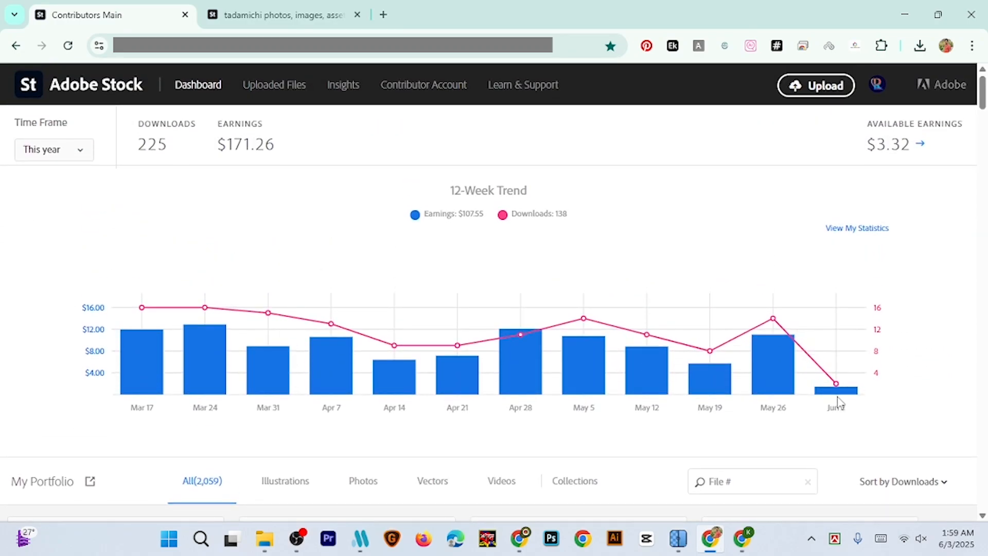
# Set the dashboard's time frame to This week and sort the portfolio by date
pyautogui.click(60, 154)
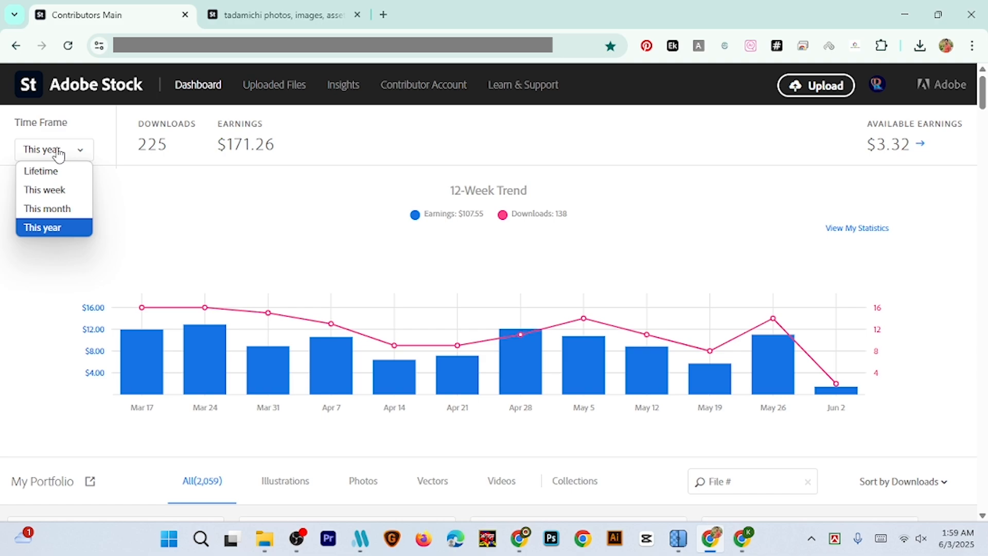
pyautogui.click(51, 192)
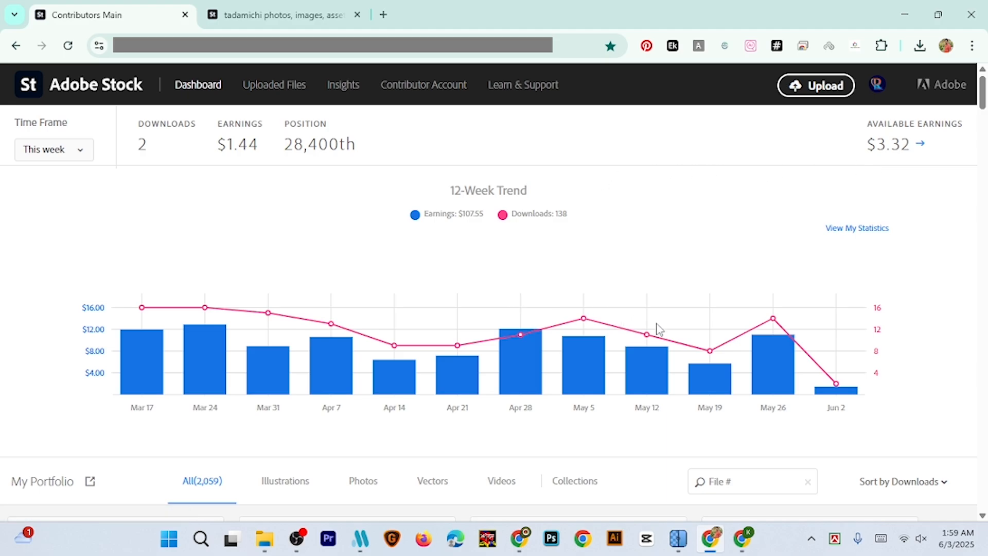
pyautogui.scroll(-1, 651, 356)
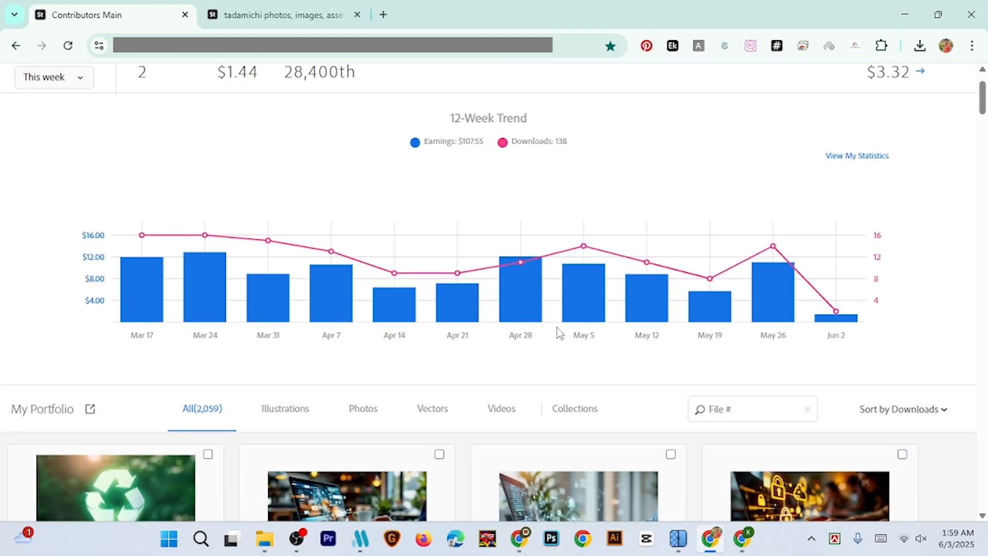
pyautogui.click(944, 412)
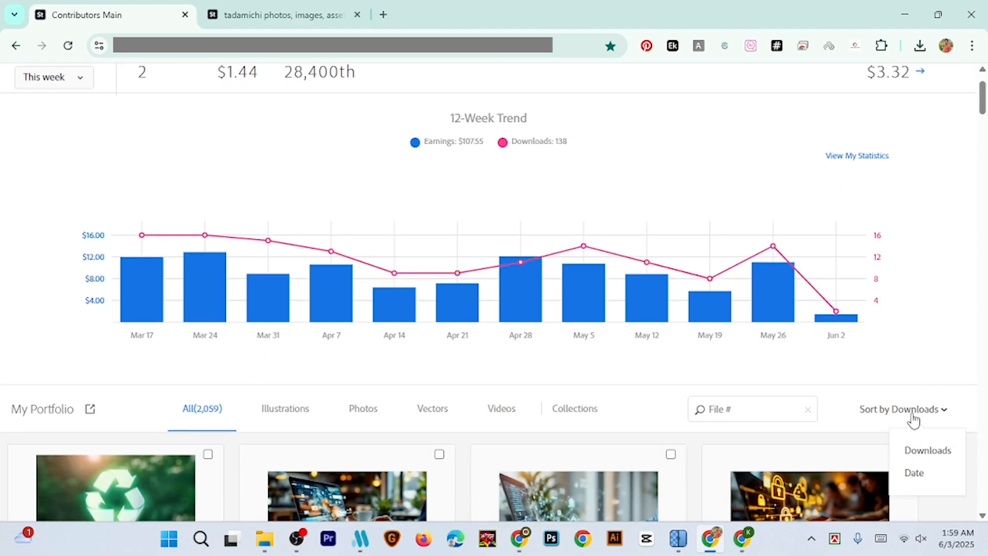
pyautogui.click(915, 474)
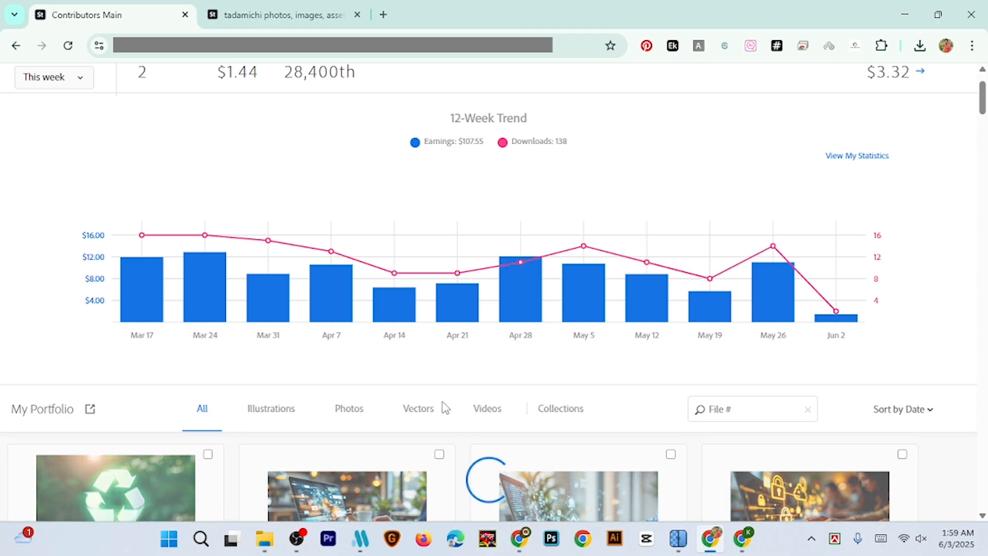
# Examine the most recent files in the date-sorted portfolio along with the weekly statistics above them
pyautogui.scroll(-1, 388, 409)
pyautogui.scroll(-2, 387, 409)
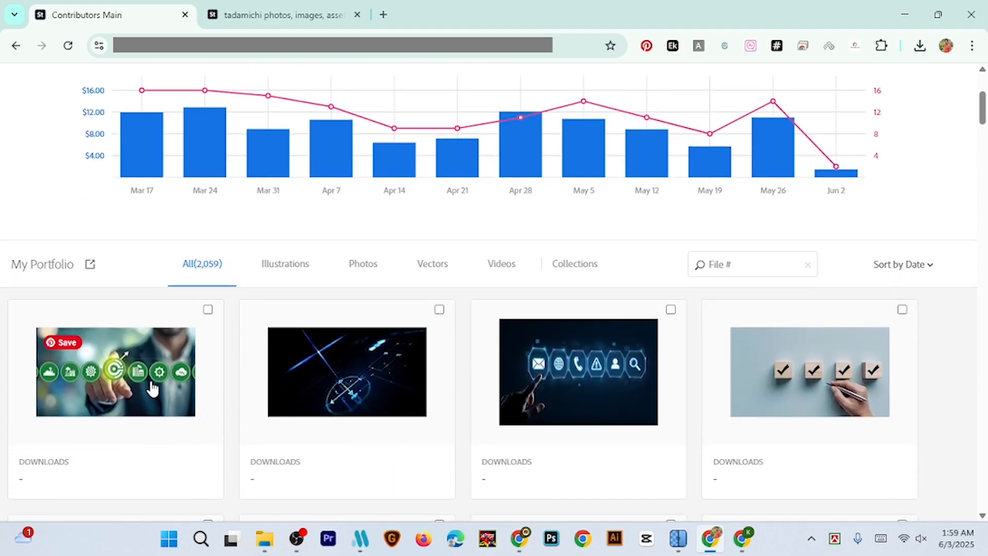
pyautogui.scroll(-1, 155, 386)
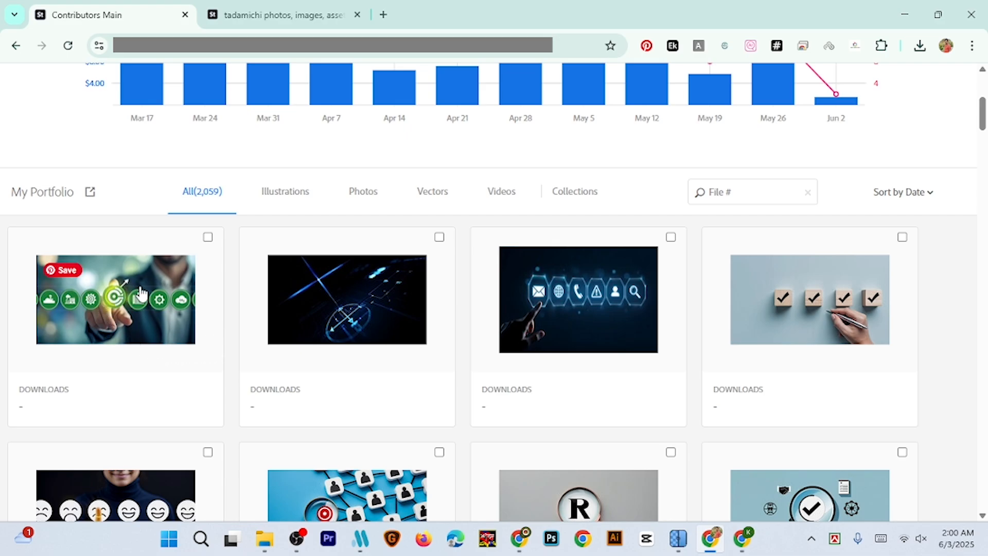
pyautogui.scroll(-2, 125, 327)
pyautogui.scroll(2, 125, 261)
pyautogui.scroll(-2, 222, 337)
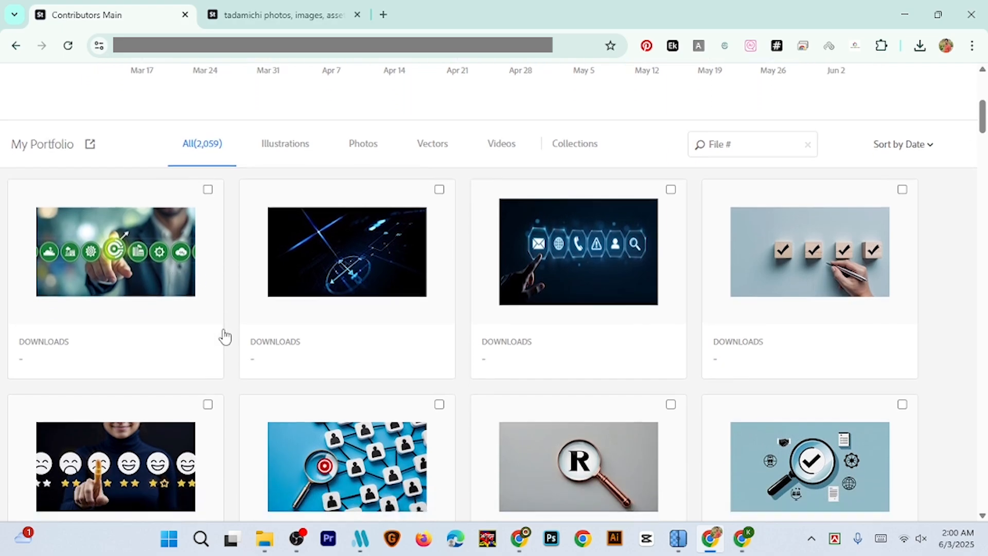
pyautogui.scroll(2, 229, 333)
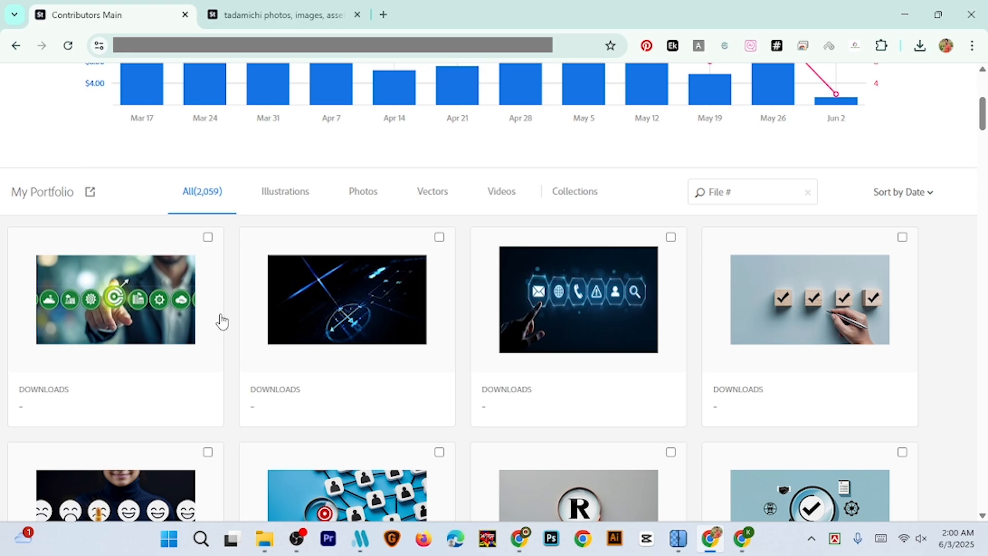
pyautogui.scroll(-2, 229, 333)
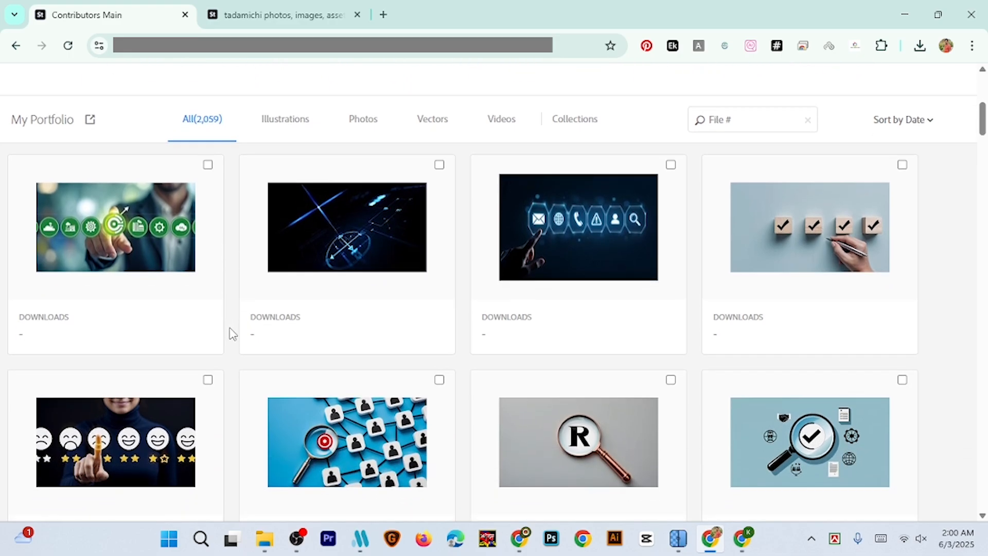
pyautogui.scroll(2, 229, 333)
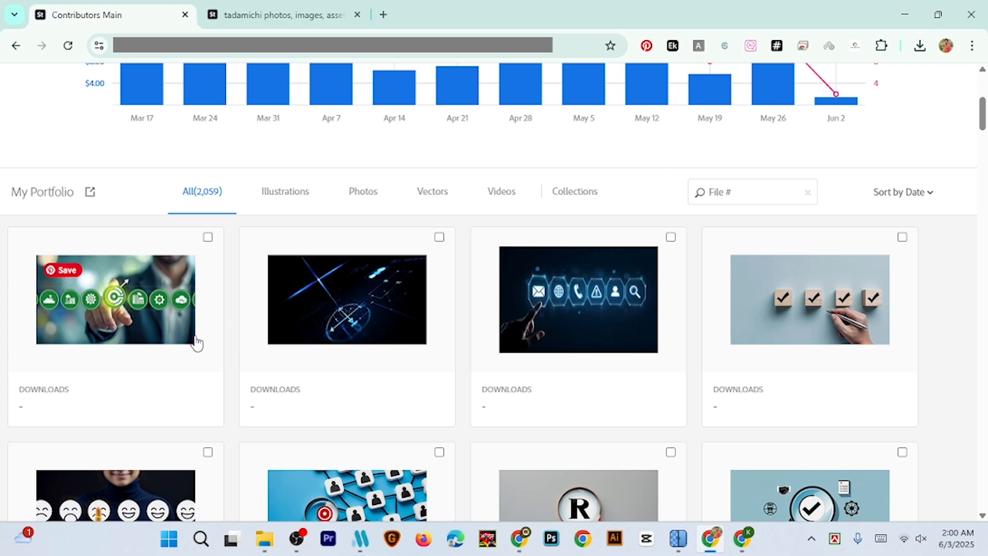
pyautogui.scroll(1, 208, 340)
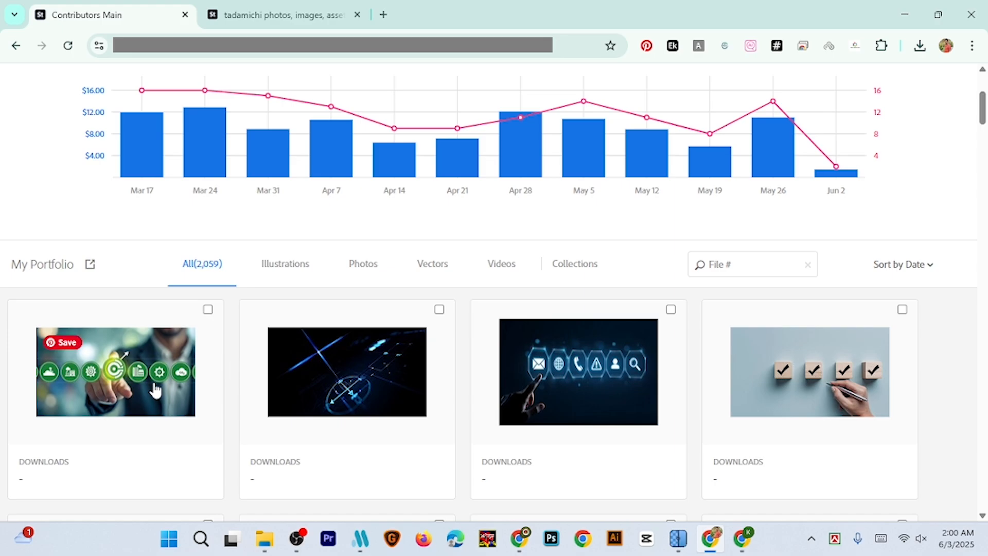
pyautogui.scroll(3, 431, 229)
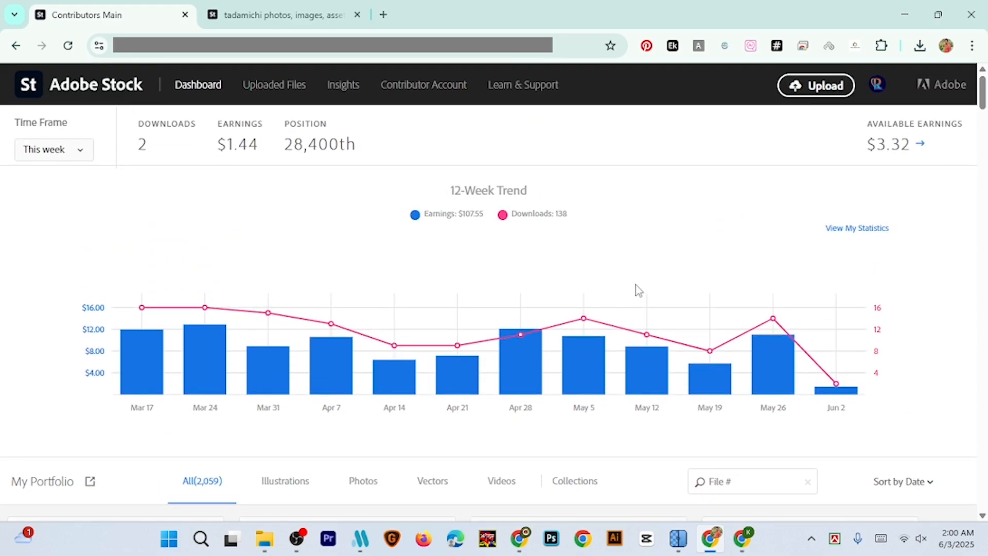
# Return to the other contributor's portfolio and copy the laptop image with the padlock shield to the clipboard
pyautogui.hotkey('ctrl', 'Tab')
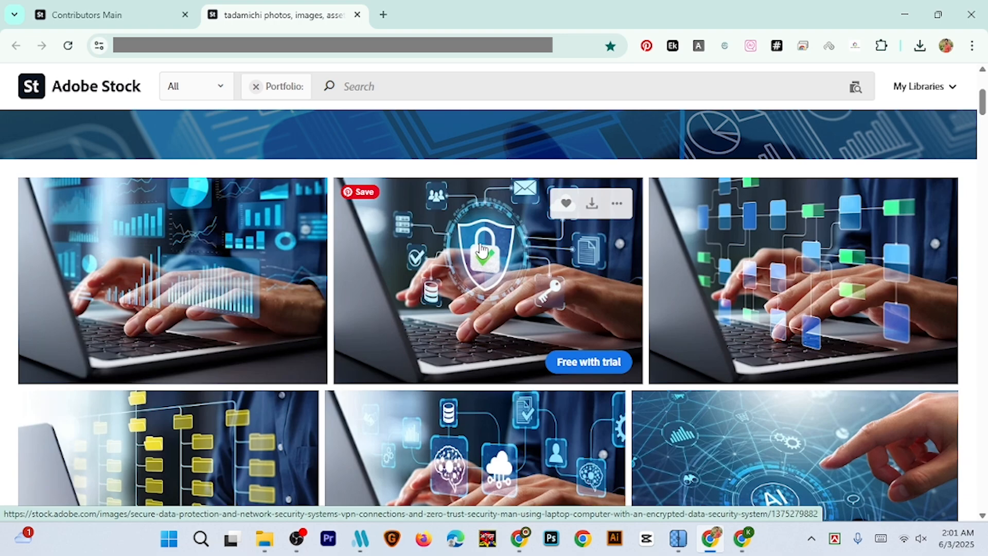
pyautogui.rightClick(481, 247)
pyautogui.click(540, 374)
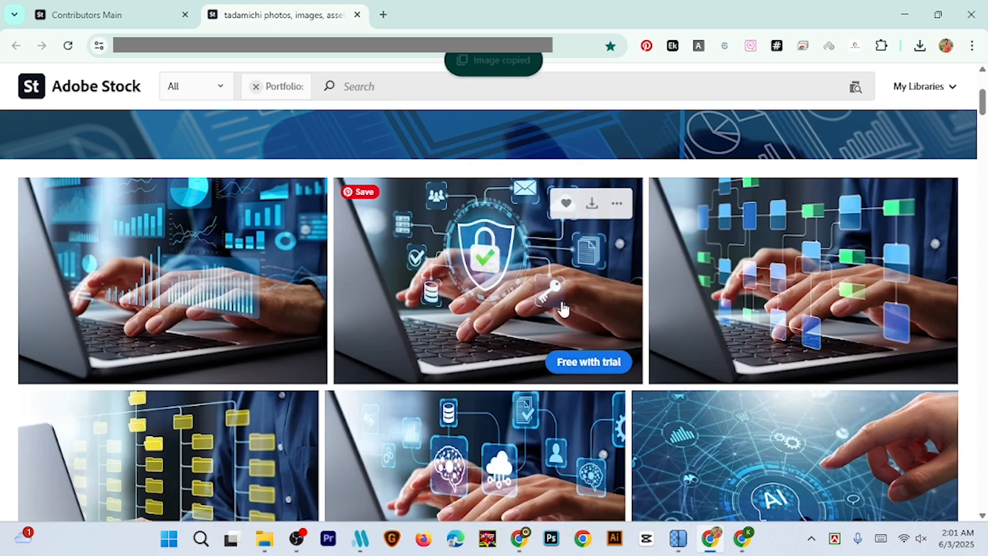
# Switch to ChatGPT, paste in the copied laptop image and send the request "Write a prompt about this image"
pyautogui.click(742, 538)
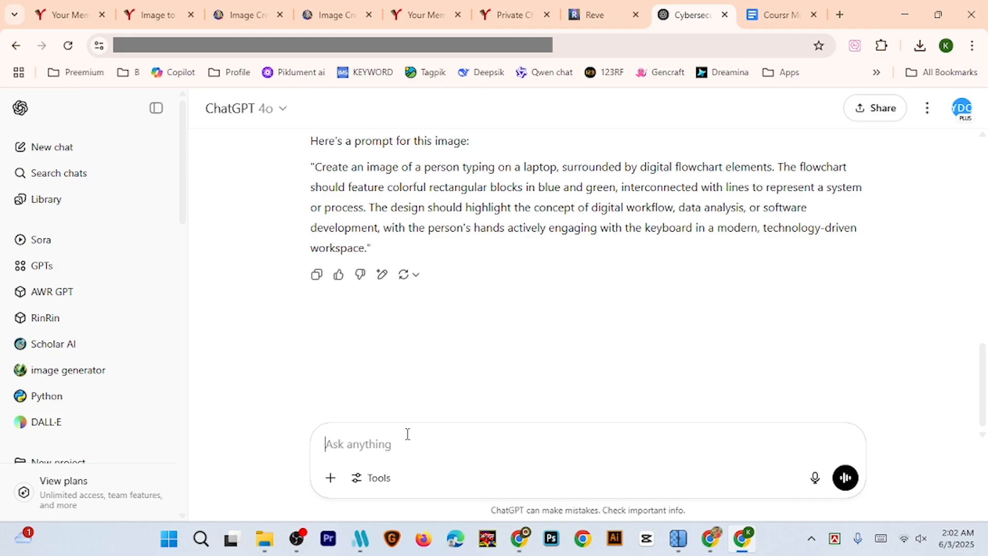
pyautogui.hotkey('ctrl', 'v')
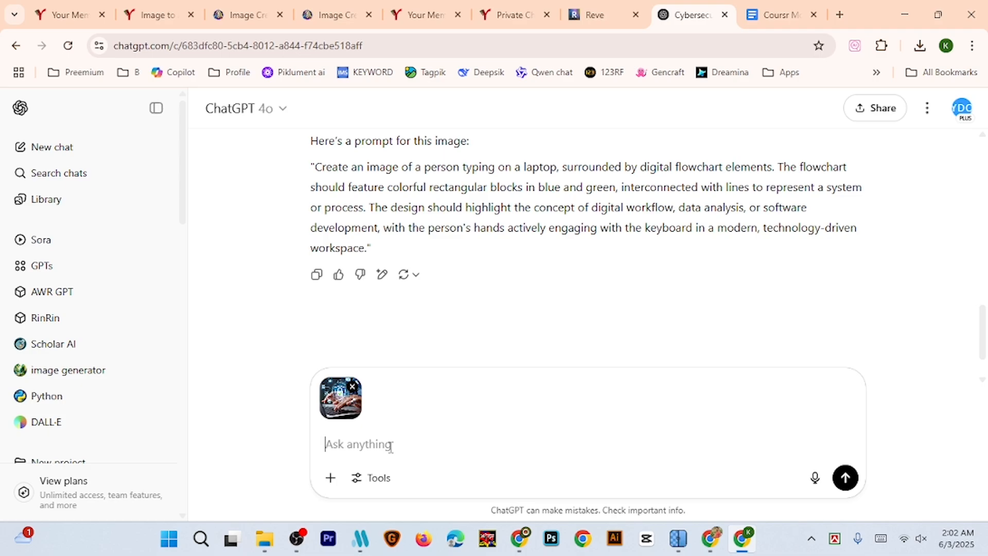
pyautogui.write('Write a promot about this image')
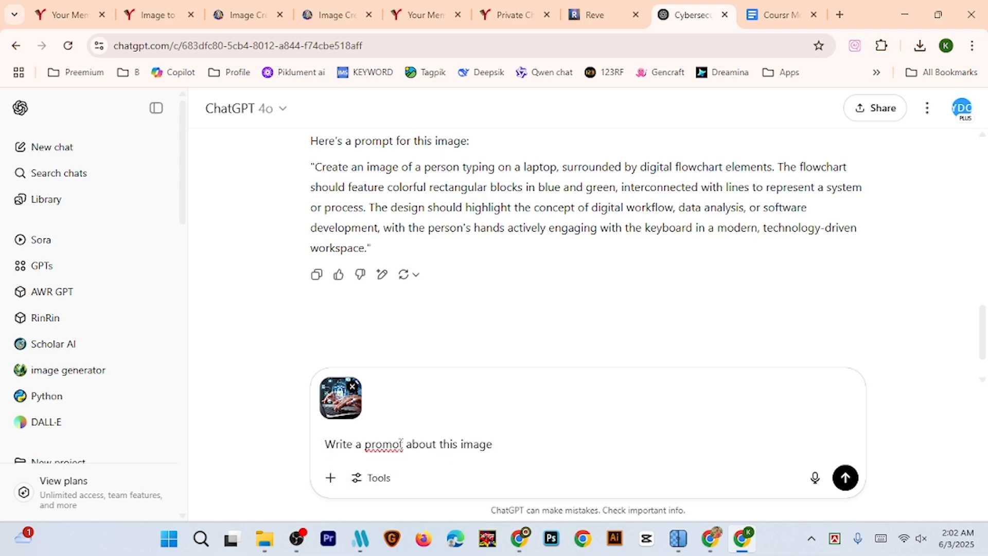
pyautogui.moveTo(401, 444); pyautogui.dragTo(393, 444)
pyautogui.write('p')
pyautogui.click(846, 479)
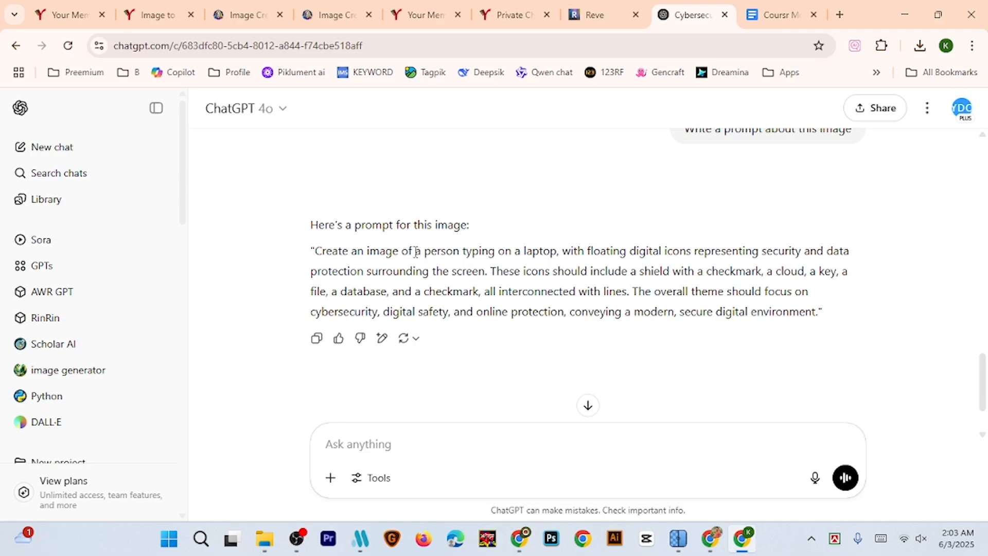
# Copy the returned prompt from "a person typing on a laptop" through "secure digital environment." and generate two 16:9 images from it in Reve
pyautogui.moveTo(416, 251); pyautogui.dragTo(820, 316)
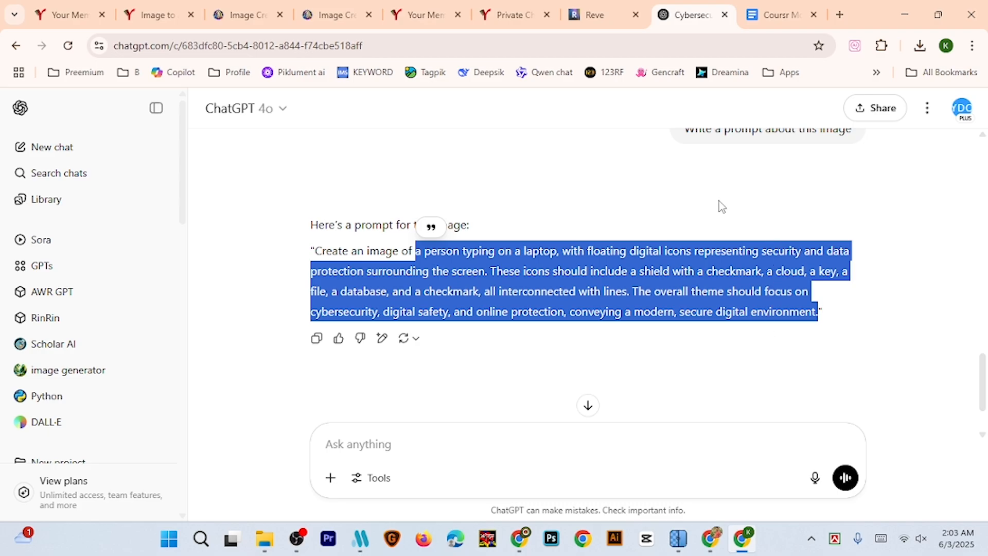
pyautogui.click(604, 21)
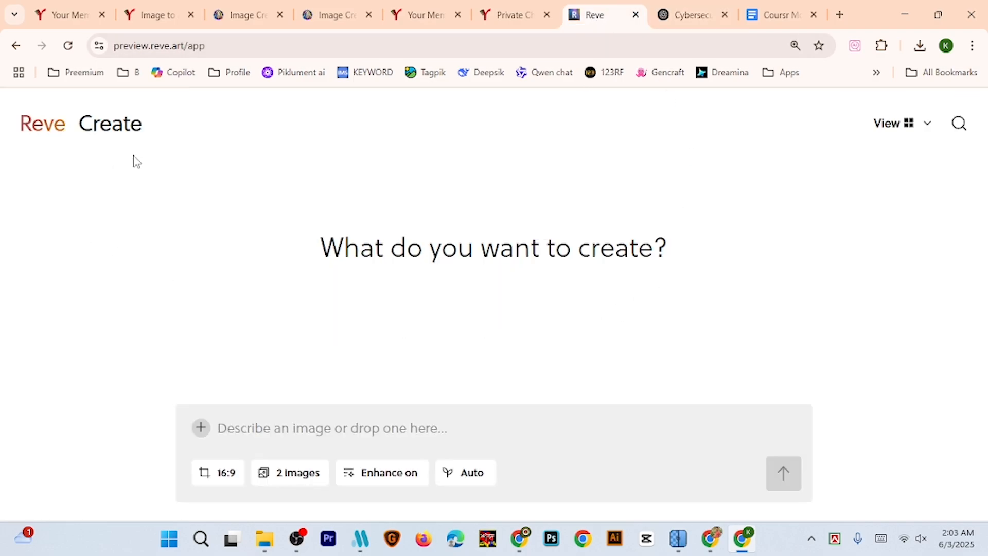
pyautogui.moveTo(133, 146)
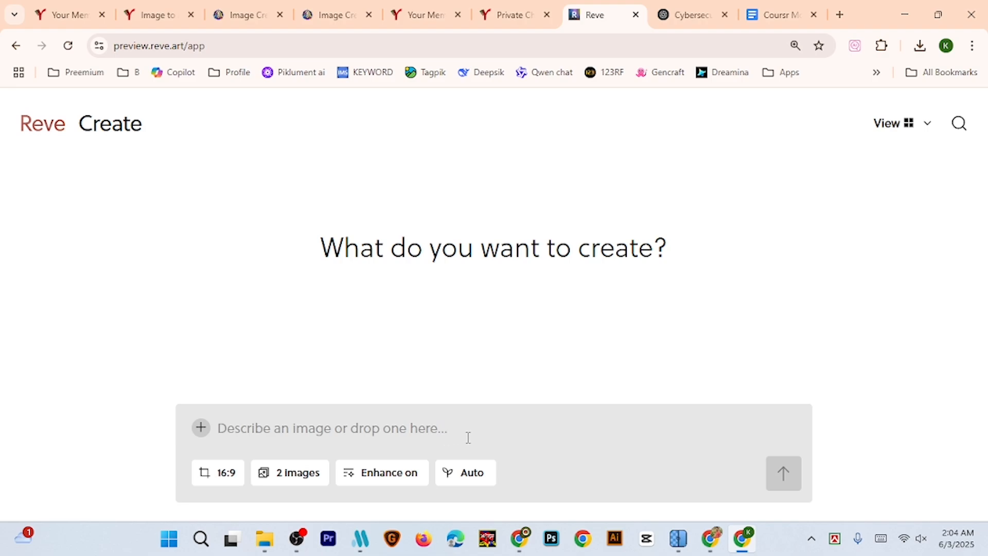
pyautogui.click(298, 434)
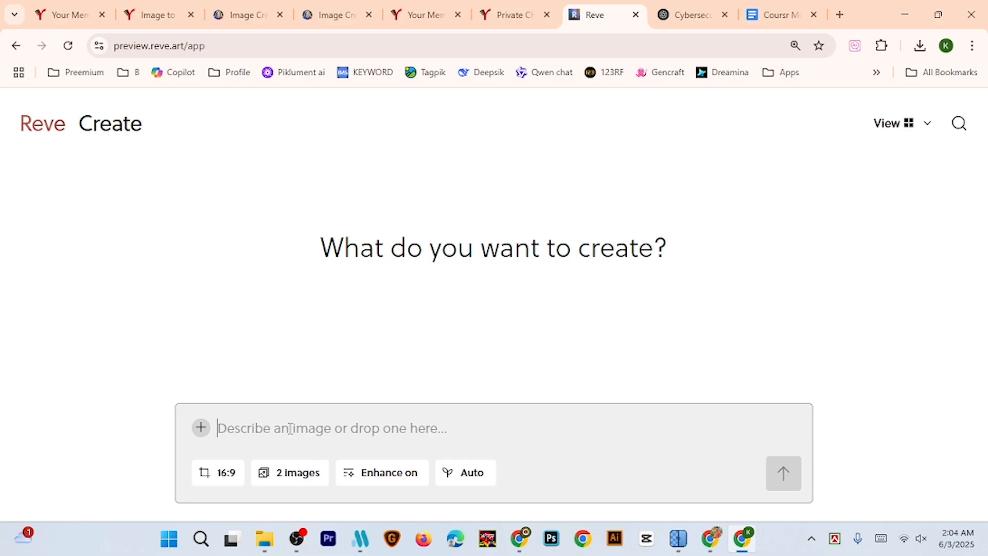
pyautogui.hotkey('ctrl', 'v')
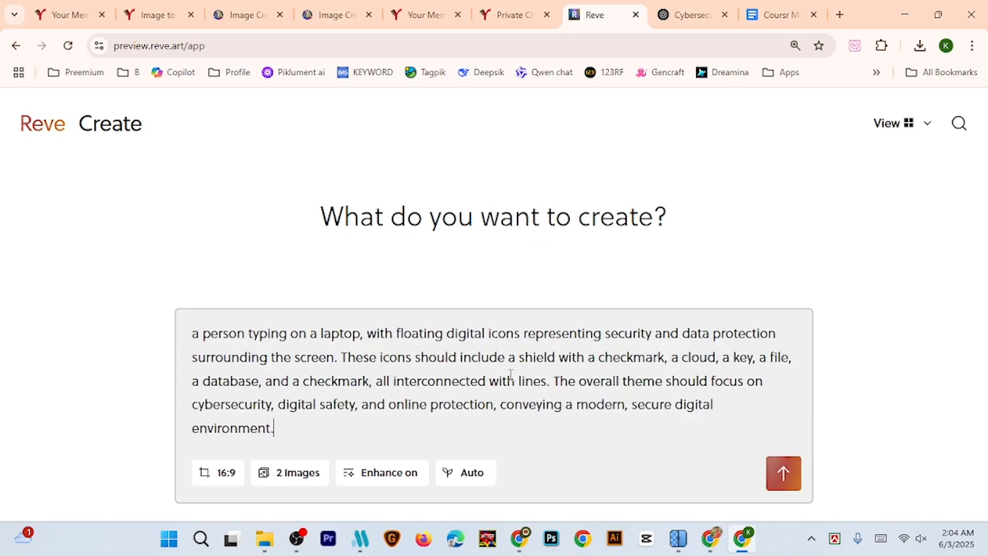
pyautogui.click(782, 480)
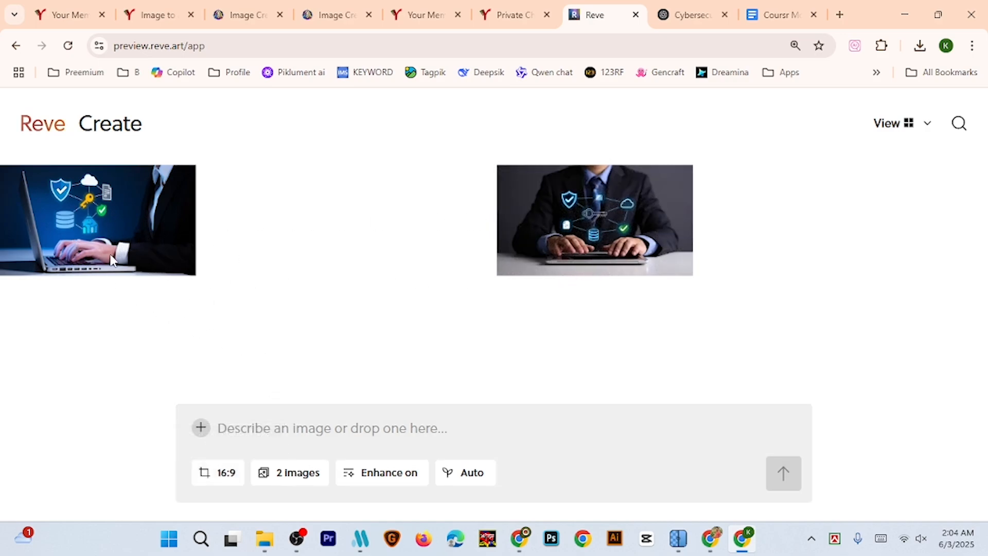
# Download both generated cybersecurity laptop images, then clear the selection
pyautogui.click(107, 219)
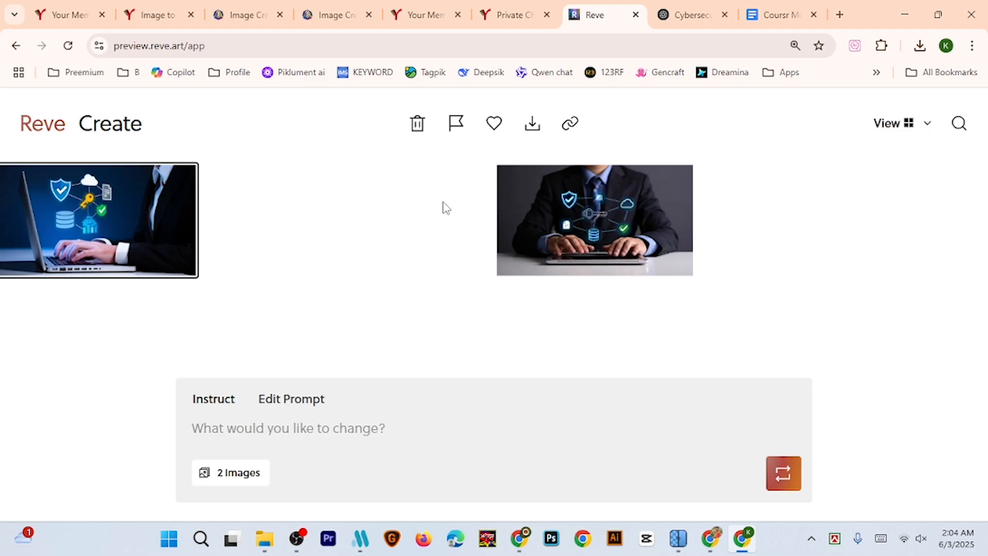
pyautogui.click(533, 125)
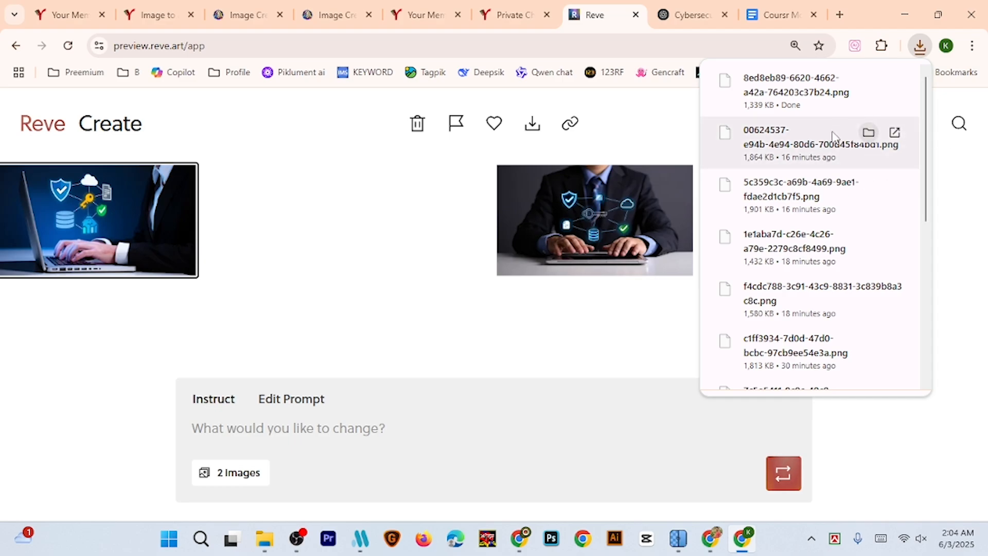
pyautogui.click(582, 221)
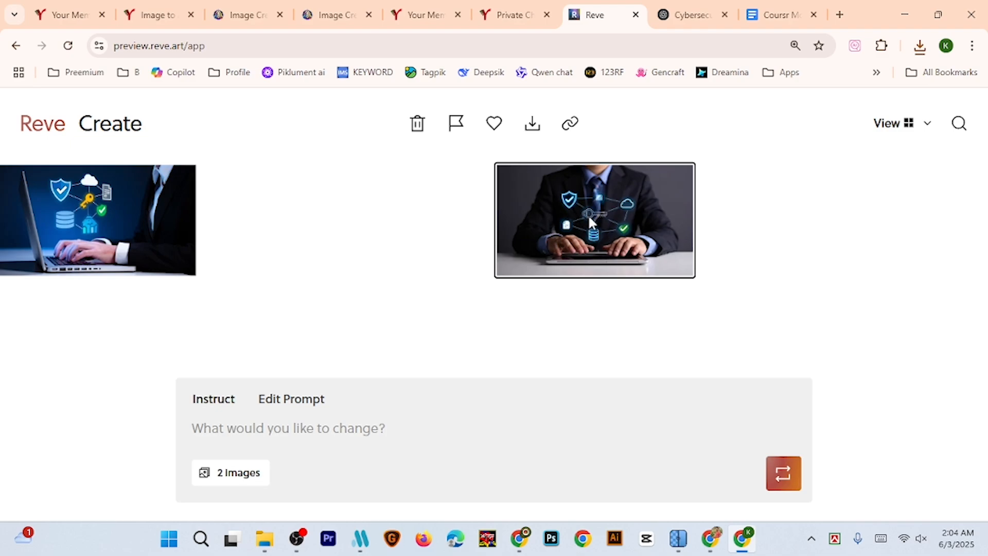
pyautogui.click(480, 294)
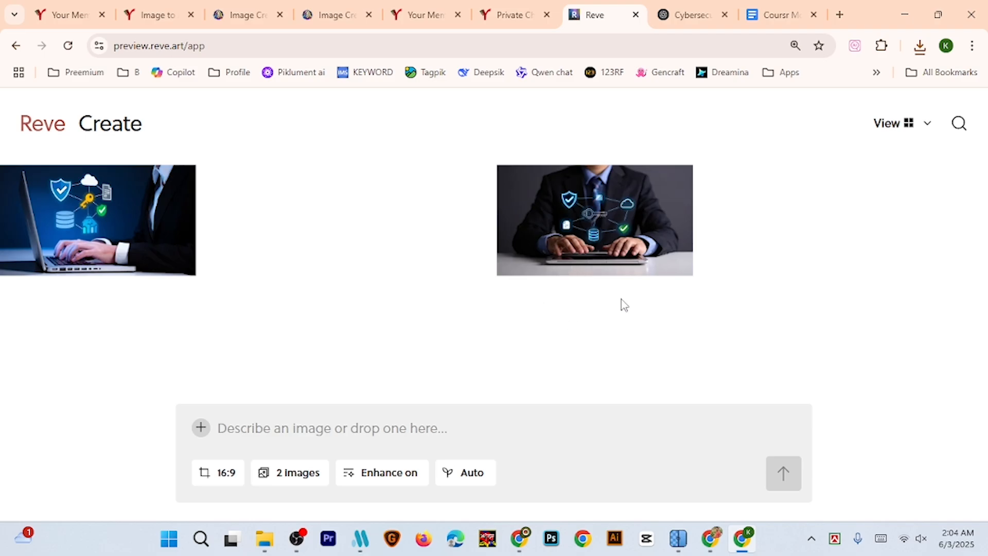
# Return to the Adobe Stock portfolio and save the laptop image with the padlock shield to the Downloads folder as a JPEG
pyautogui.click(711, 533)
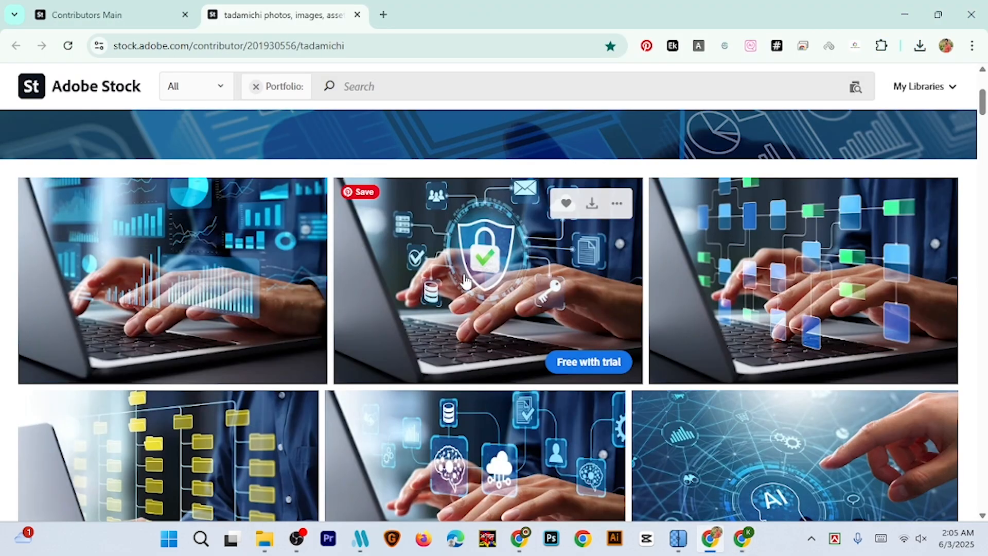
pyautogui.rightClick(489, 260)
pyautogui.click(539, 356)
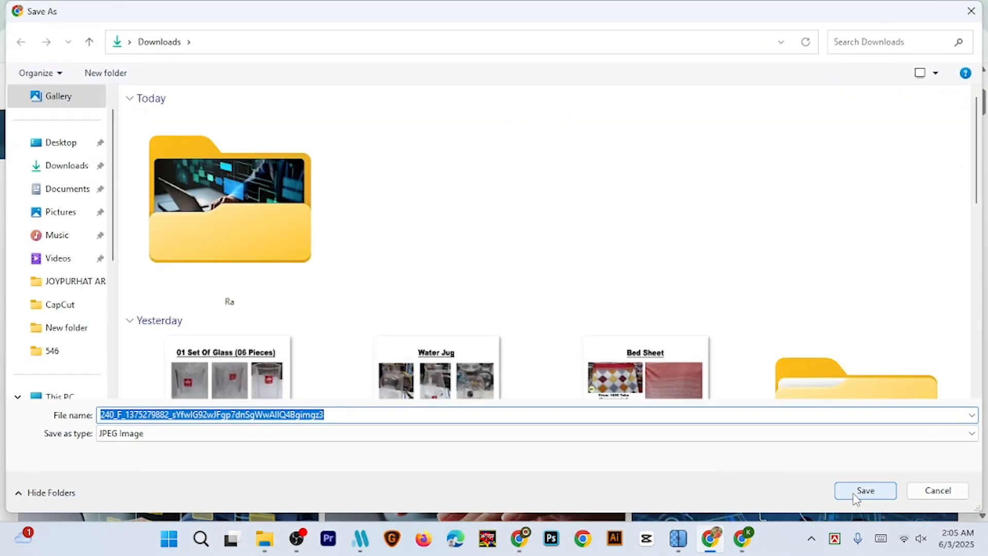
pyautogui.click(856, 495)
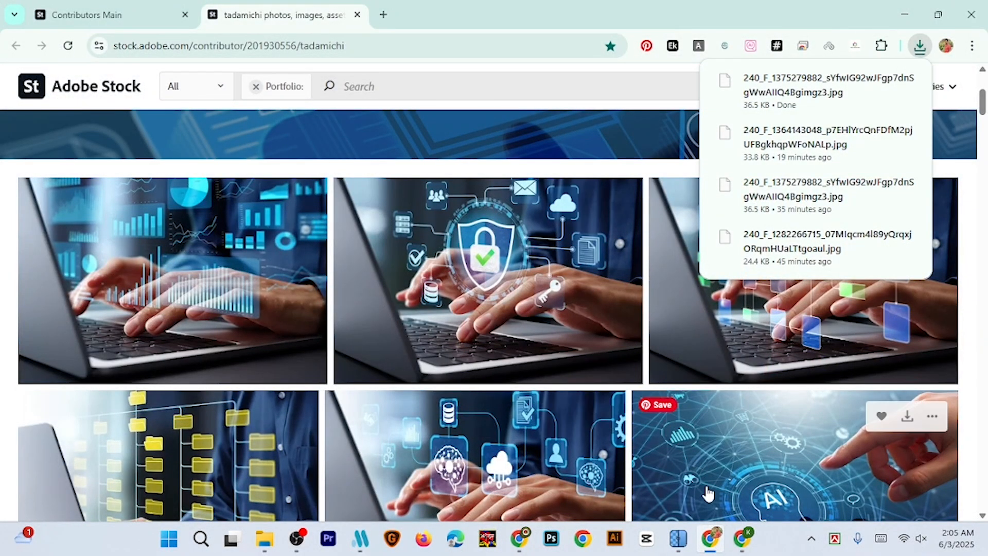
# Switch back to Reve and load the saved padlock shield image from Downloads as the starting image
pyautogui.click(742, 538)
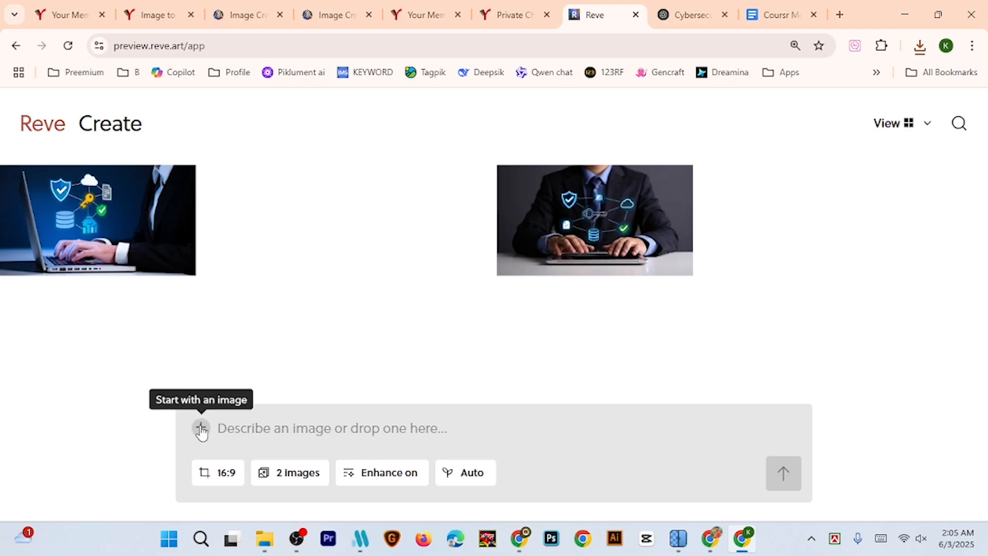
pyautogui.click(201, 428)
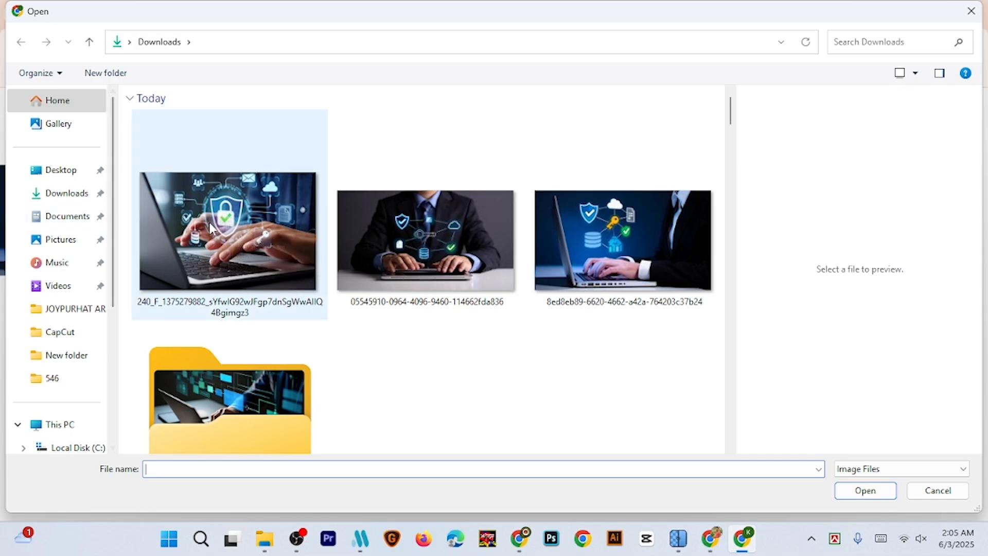
pyautogui.click(177, 234)
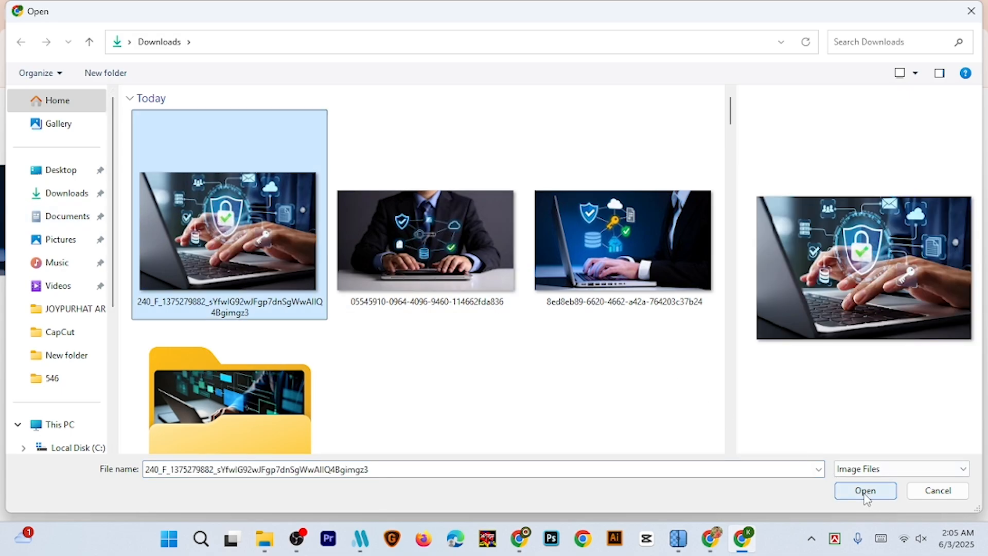
pyautogui.click(865, 493)
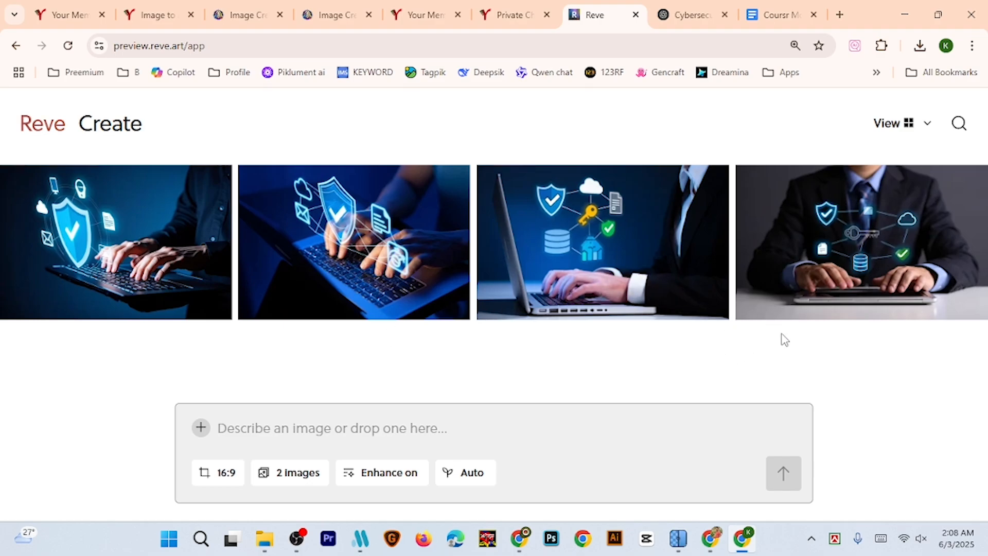
# Switch to the Coursr Modiul Final document and examine its course introduction, start date, fee and the section on free tools
pyautogui.click(775, 15)
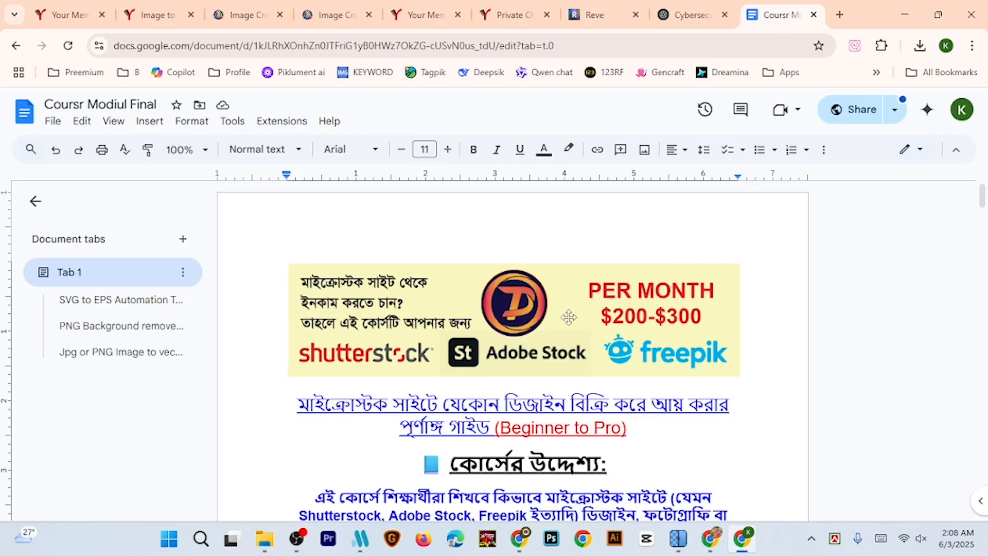
pyautogui.scroll(-3, 602, 362)
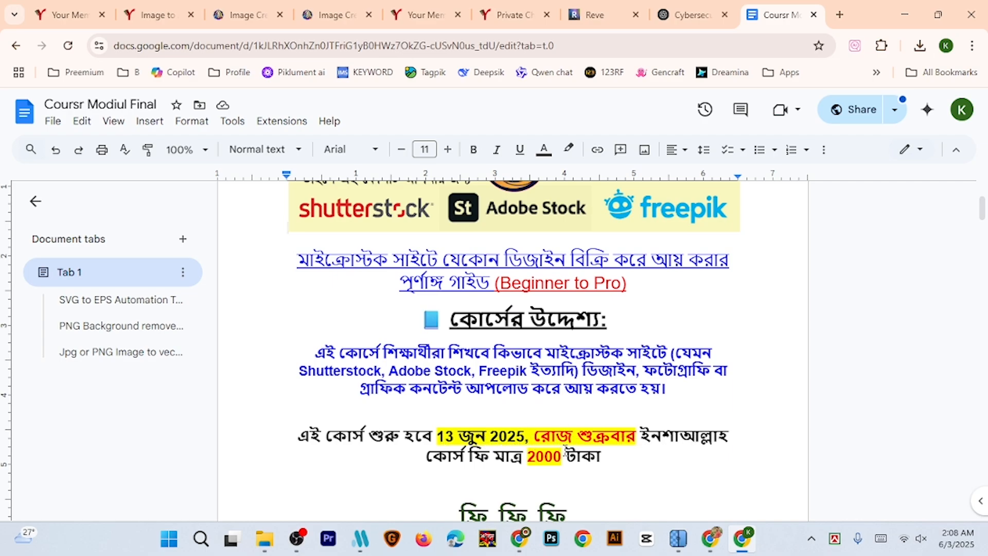
pyautogui.scroll(-2, 533, 468)
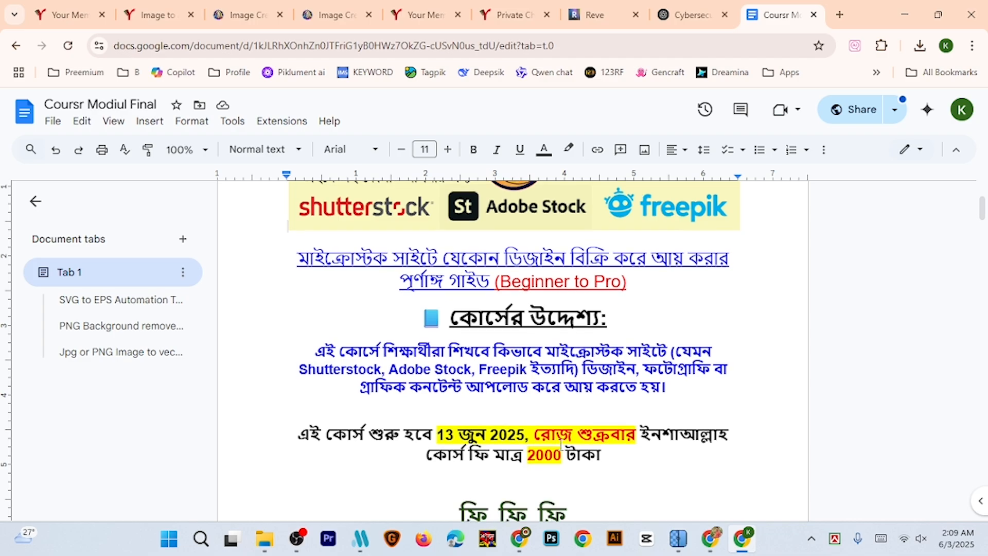
pyautogui.scroll(4, 563, 387)
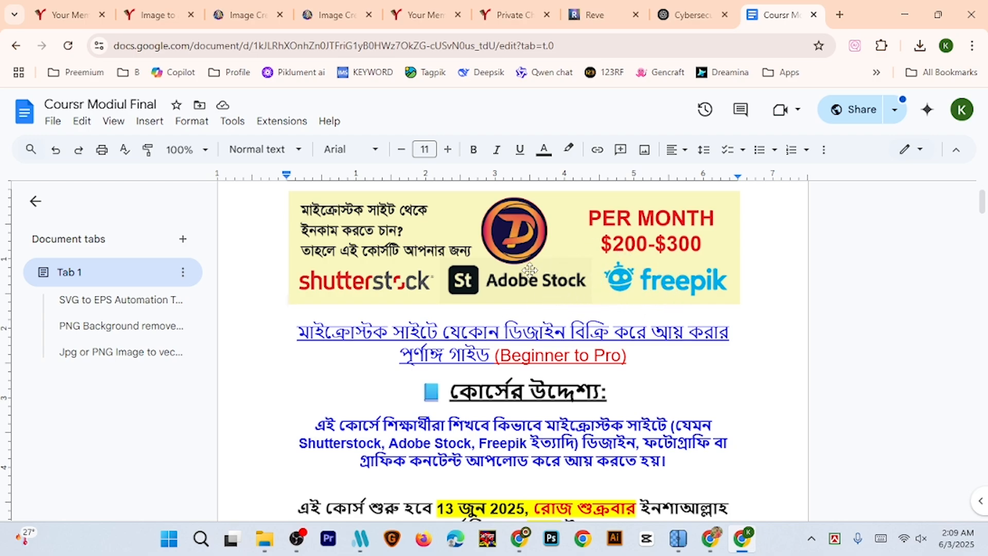
pyautogui.scroll(3, 574, 309)
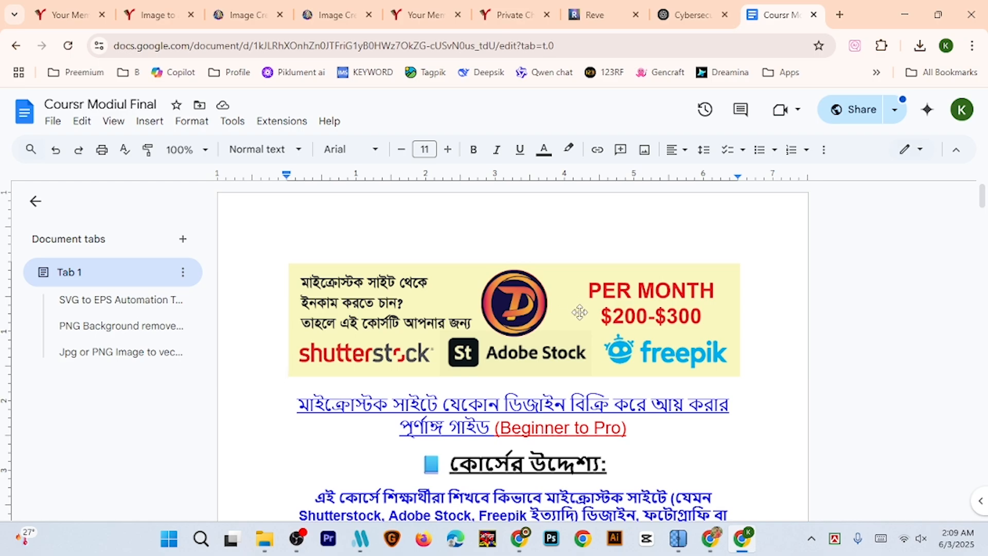
pyautogui.scroll(-3, 579, 312)
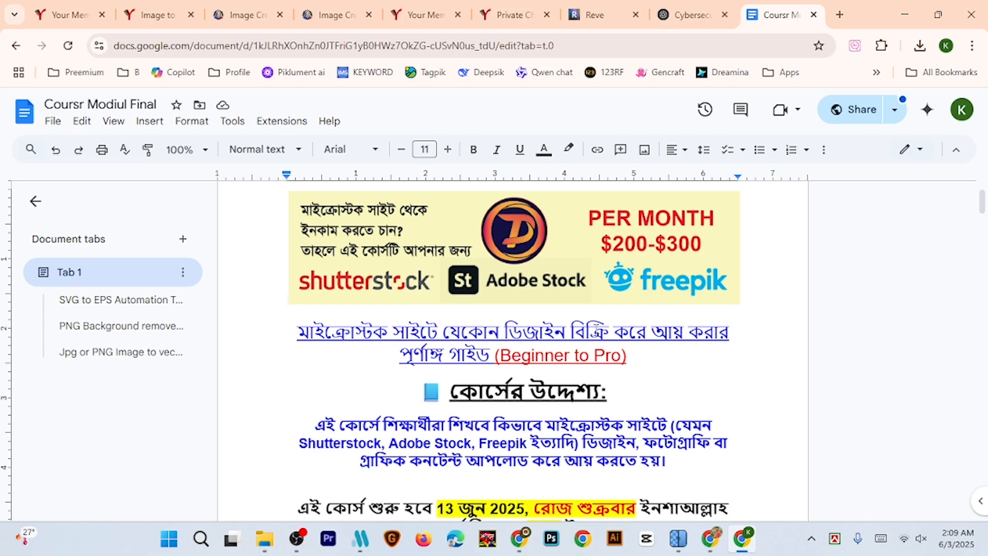
pyautogui.scroll(-7, 575, 346)
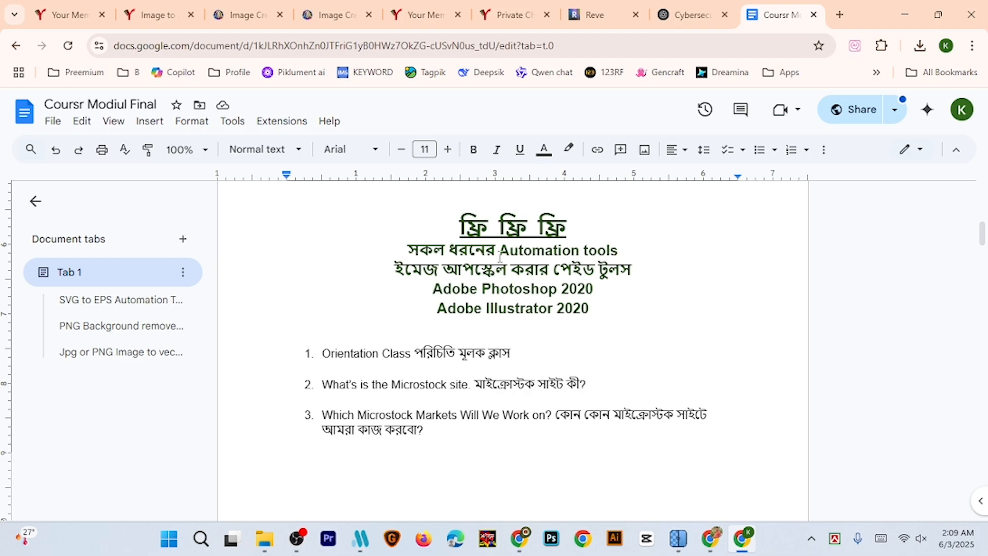
pyautogui.moveTo(387, 277); pyautogui.dragTo(582, 272)
pyautogui.moveTo(431, 293); pyautogui.dragTo(566, 292)
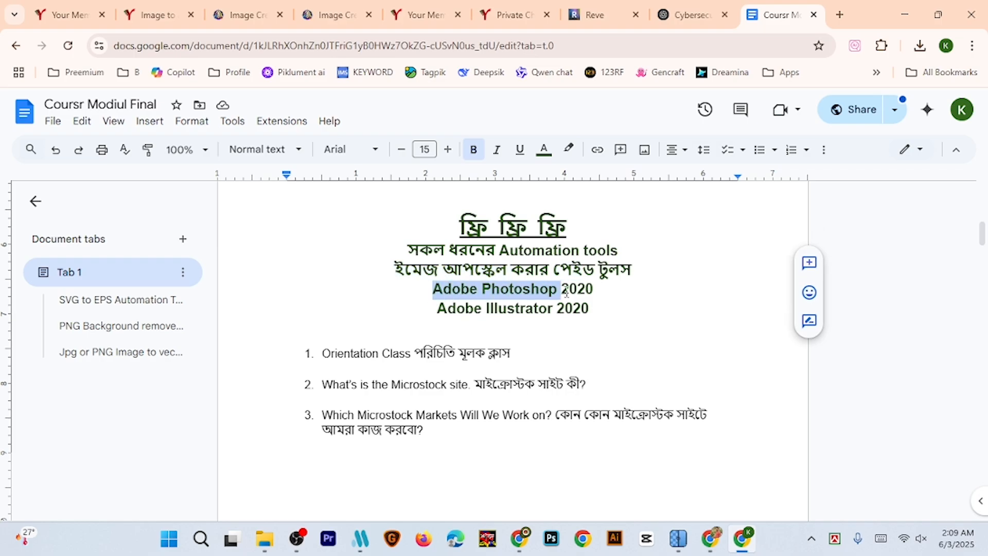
pyautogui.moveTo(434, 314); pyautogui.dragTo(554, 309)
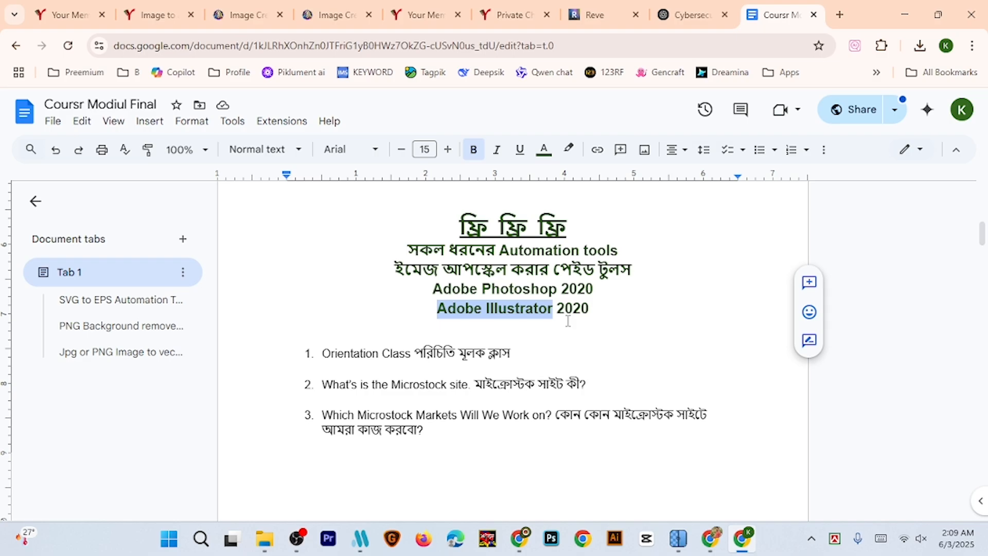
# Examine the numbered course modules, from account setup and content preparation through upload and hidden niches, down to the automation tools checklist
pyautogui.scroll(-10, 568, 321)
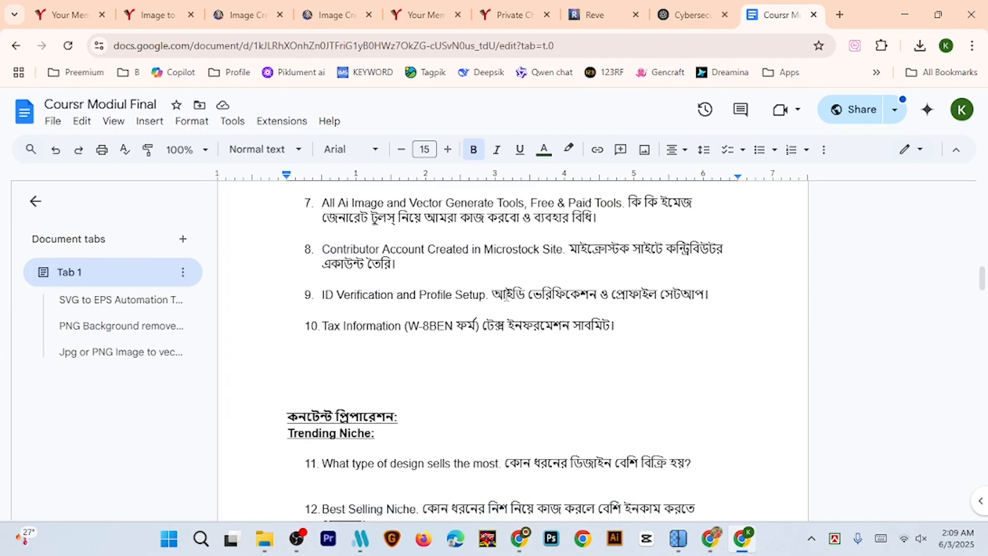
pyautogui.scroll(-5, 506, 297)
pyautogui.scroll(-7, 570, 259)
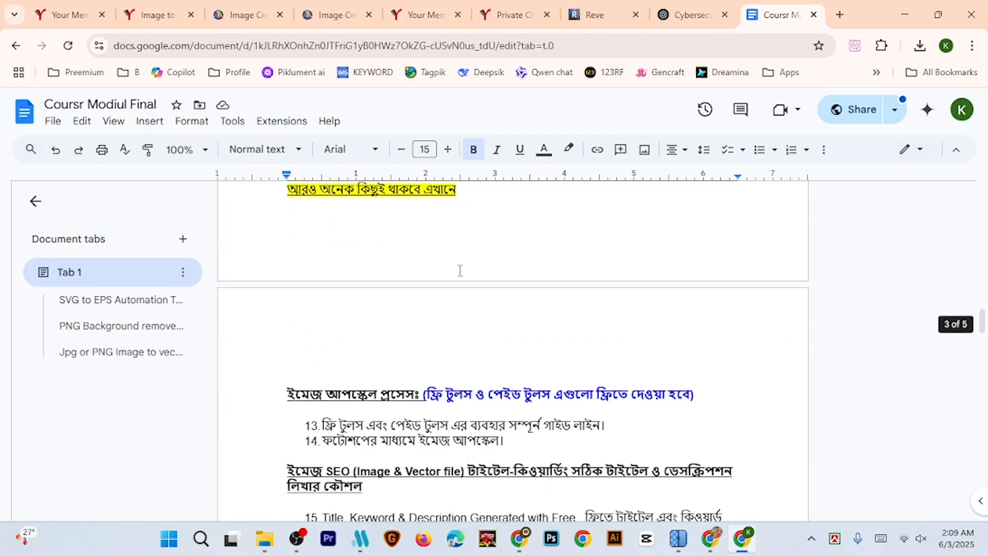
pyautogui.scroll(-4, 485, 301)
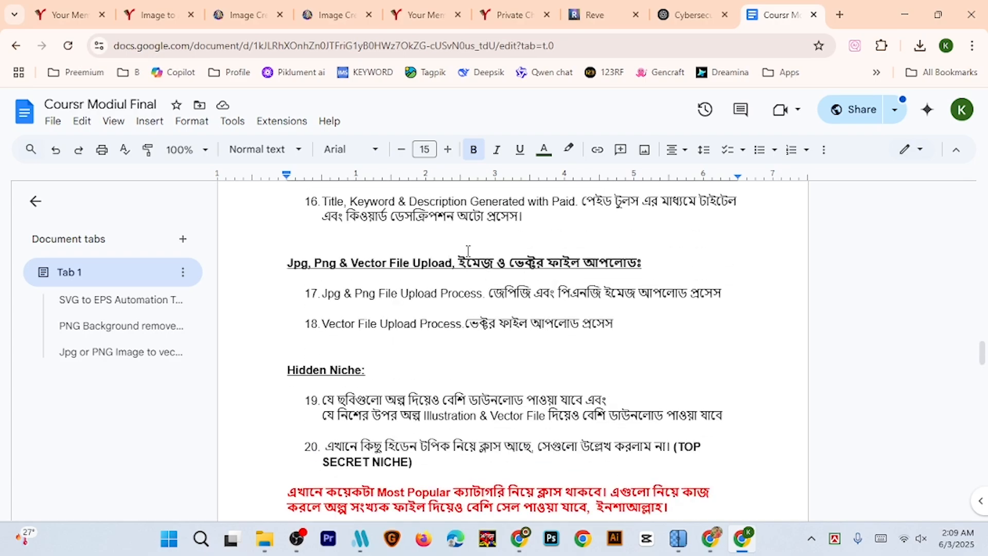
pyautogui.scroll(-2, 528, 318)
pyautogui.scroll(-3, 522, 325)
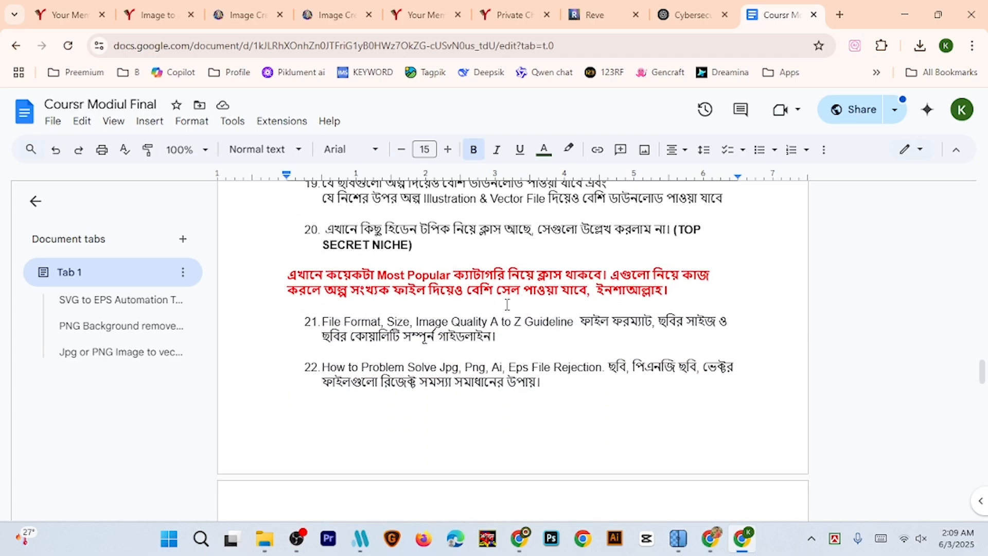
pyautogui.scroll(-4, 507, 305)
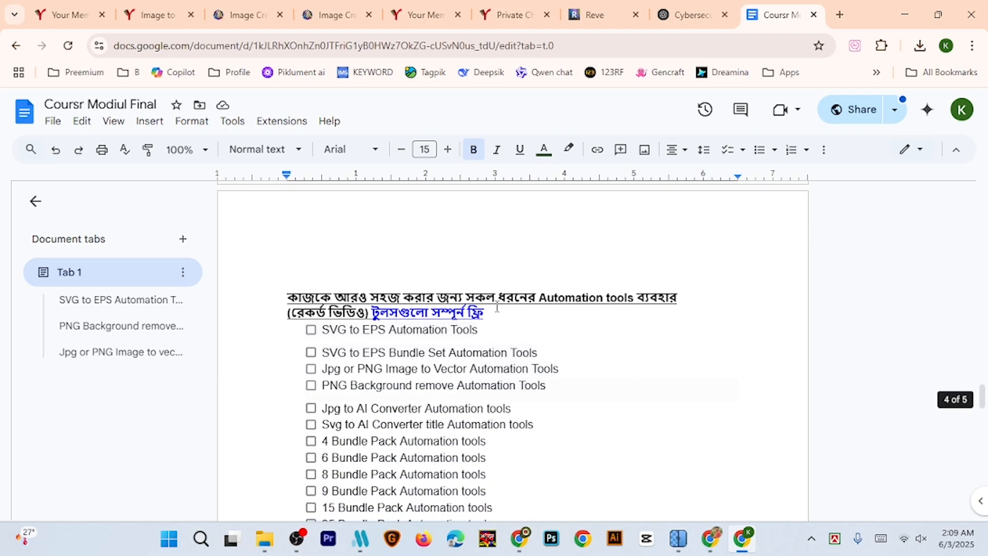
# Examine the automation tools checklist, the social media marketing section and the T-shirt bonus module, and return to the course purpose and fee
pyautogui.scroll(-5, 452, 323)
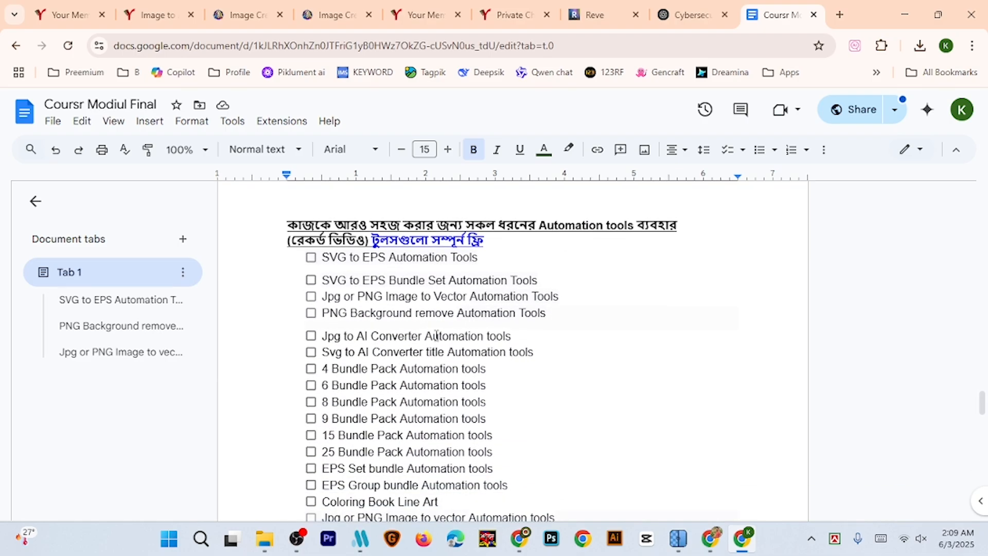
pyautogui.scroll(-2, 454, 304)
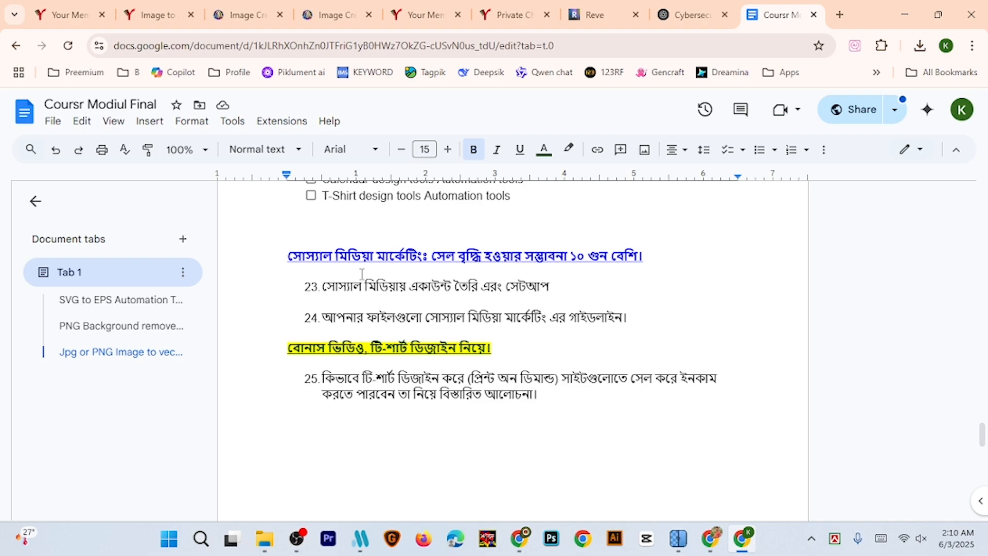
pyautogui.moveTo(650, 258); pyautogui.dragTo(282, 257)
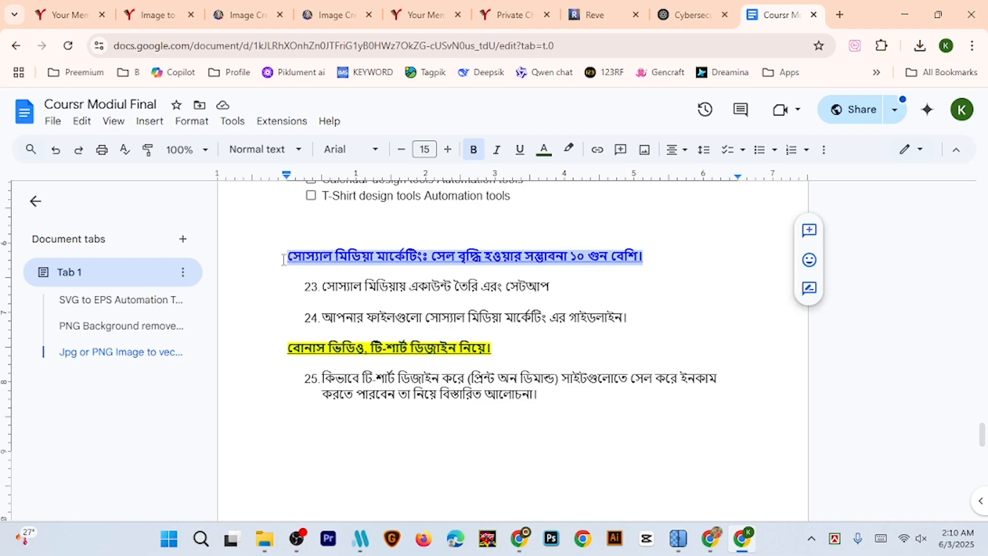
pyautogui.click(293, 286)
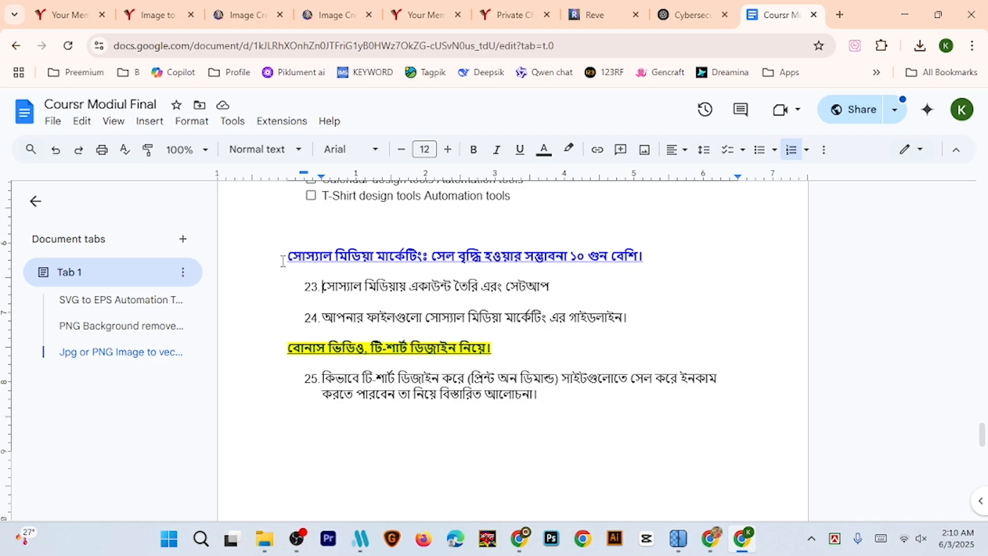
pyautogui.moveTo(283, 261); pyautogui.dragTo(565, 275)
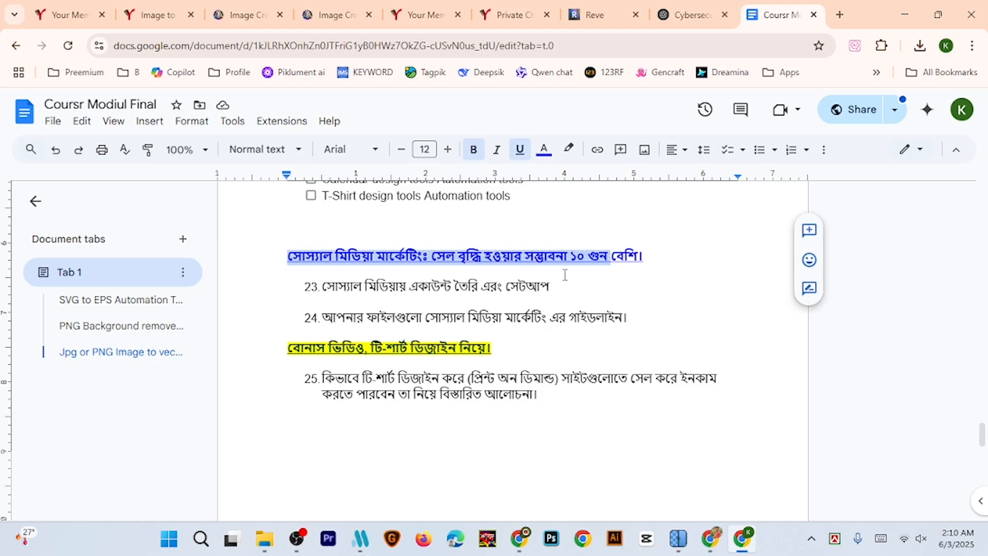
pyautogui.click(455, 272)
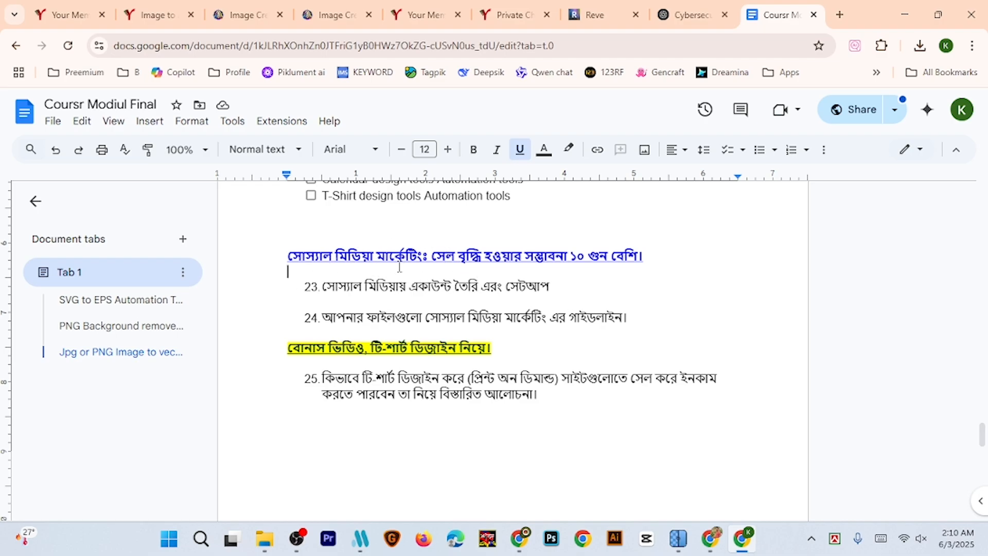
pyautogui.moveTo(287, 256); pyautogui.dragTo(482, 258)
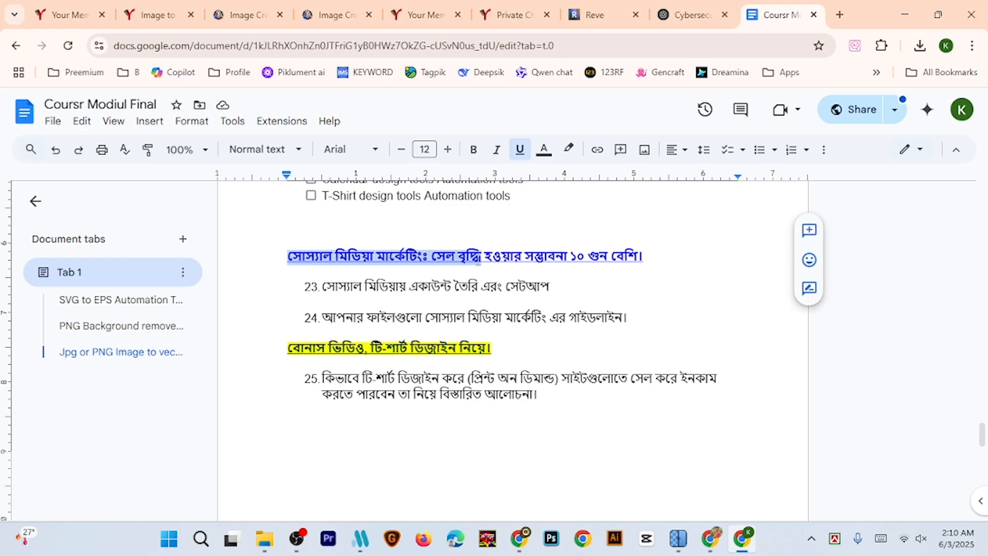
pyautogui.moveTo(648, 256); pyautogui.dragTo(568, 257)
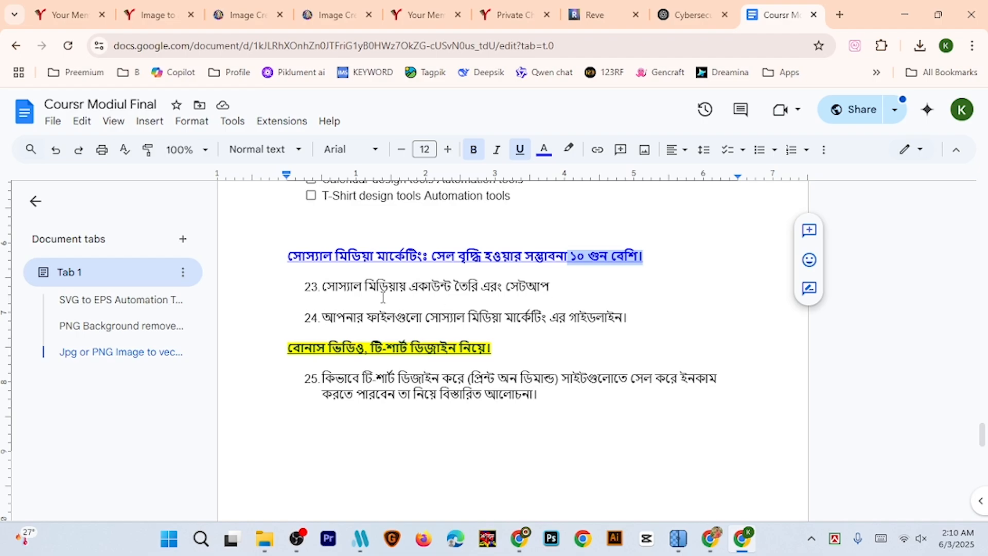
pyautogui.scroll(20, 430, 341)
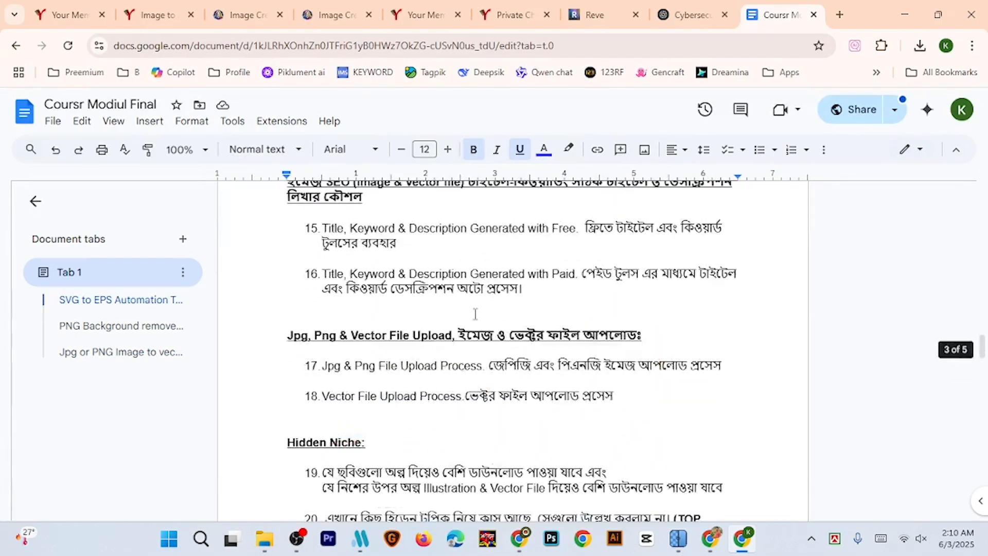
pyautogui.scroll(15, 478, 311)
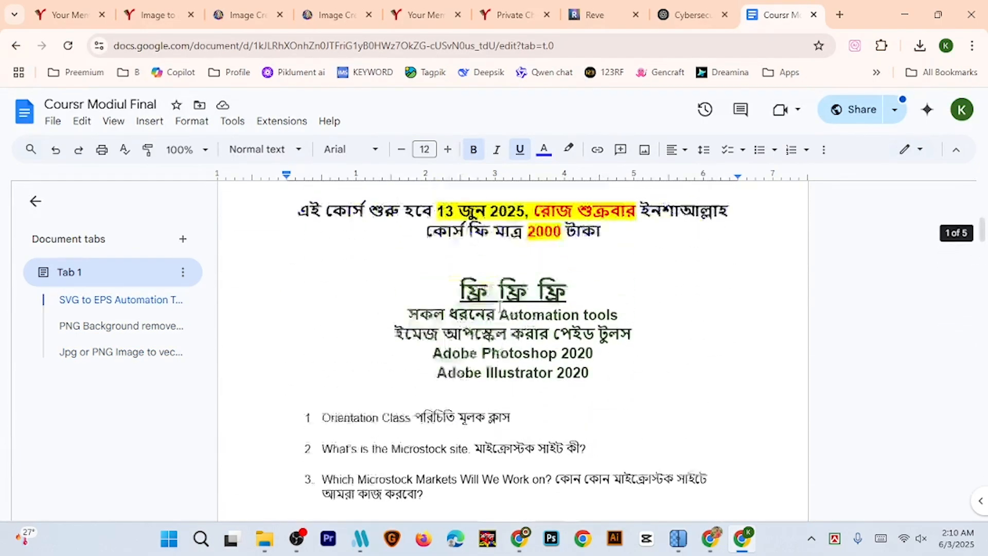
pyautogui.scroll(-3, 498, 307)
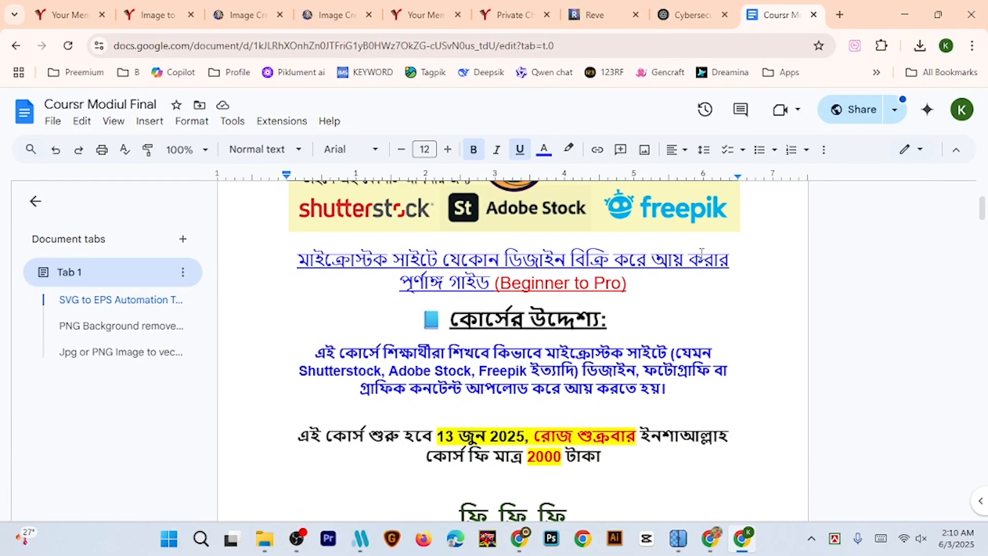
# Switch to the Downloads folder in File Explorer and delete the Adobe Stock padlock shield image and the generated image starting with faa46d18
pyautogui.click(608, 19)
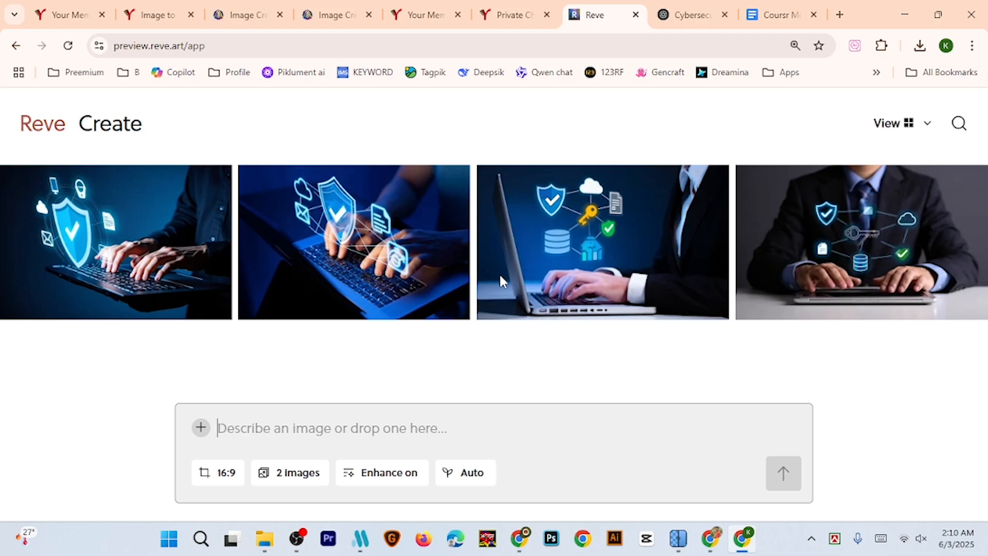
pyautogui.click(264, 539)
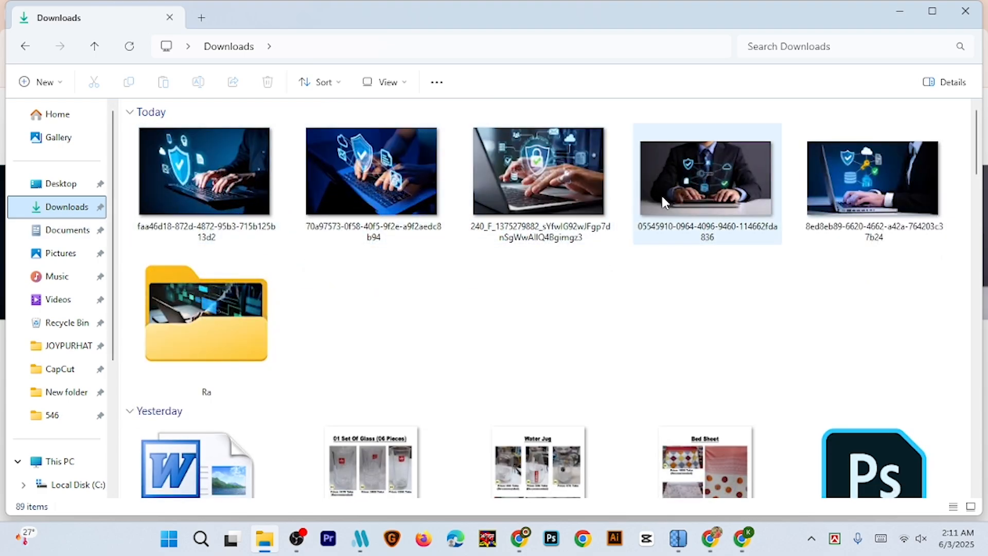
pyautogui.click(548, 175)
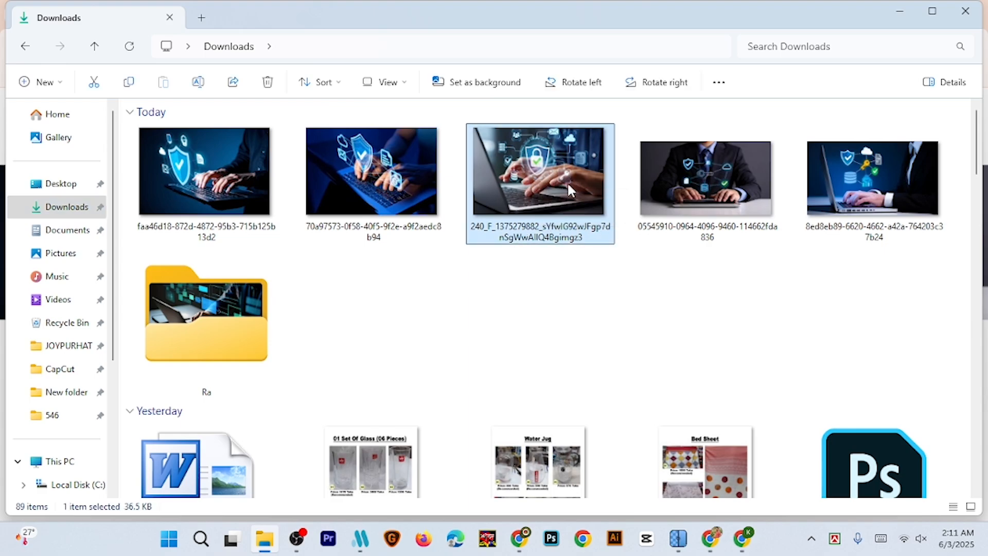
pyautogui.press('Delete')
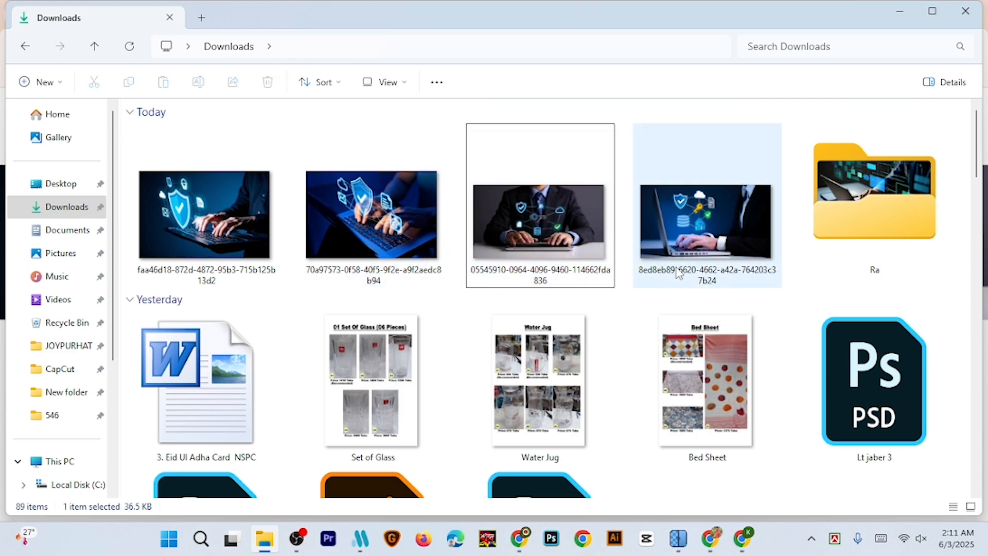
pyautogui.click(231, 208)
pyautogui.press('Delete')
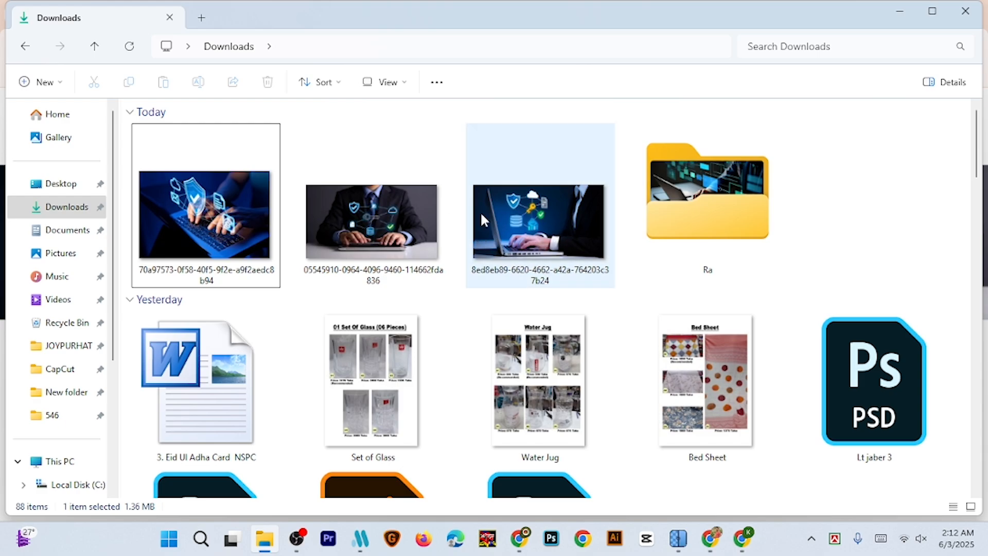
# Move the three remaining laptop security images from today into a new Downloads subfolder named Rave and show them as large thumbnails
pyautogui.click(514, 240)
pyautogui.keyDown('shift'); pyautogui.click(251, 231); pyautogui.keyUp('shift')
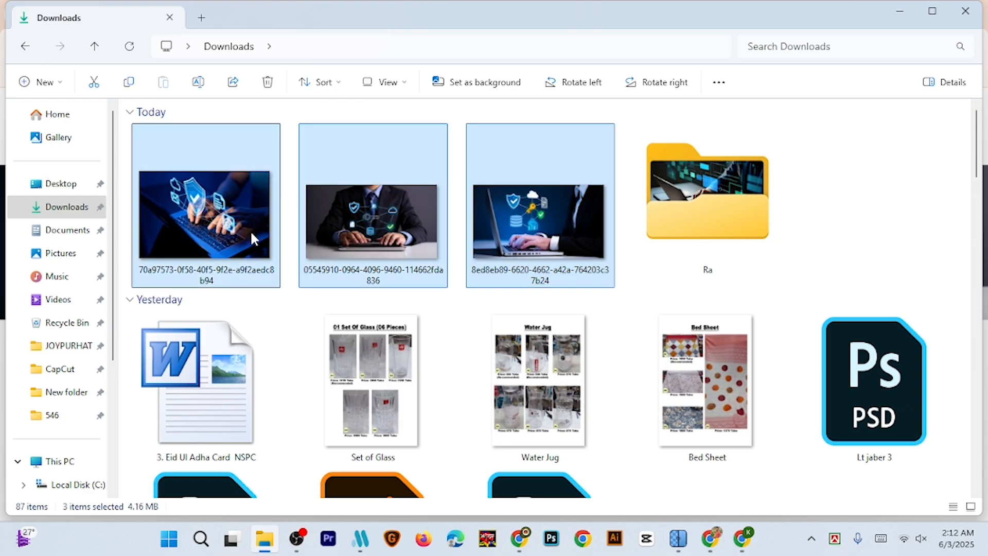
pyautogui.hotkey('ctrl', 'x')
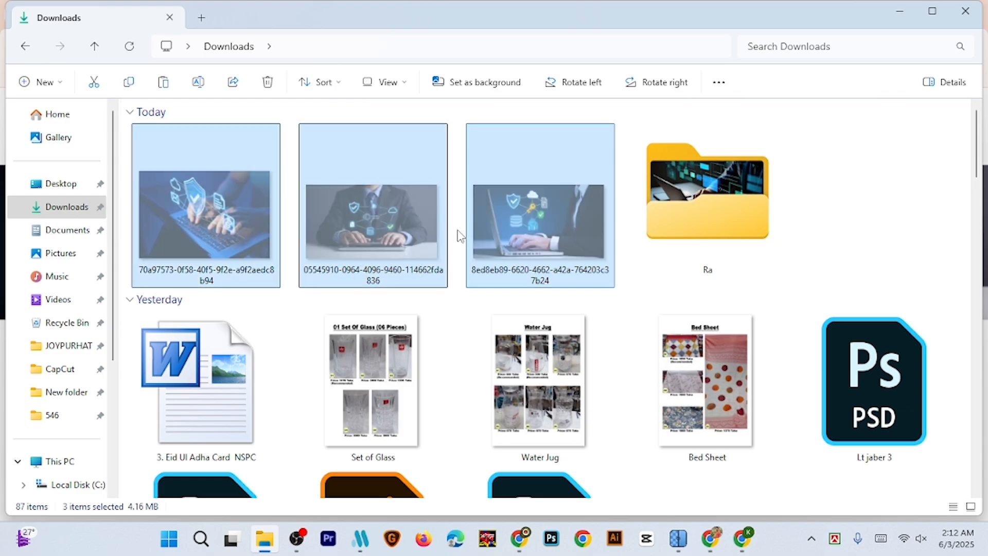
pyautogui.rightClick(834, 188)
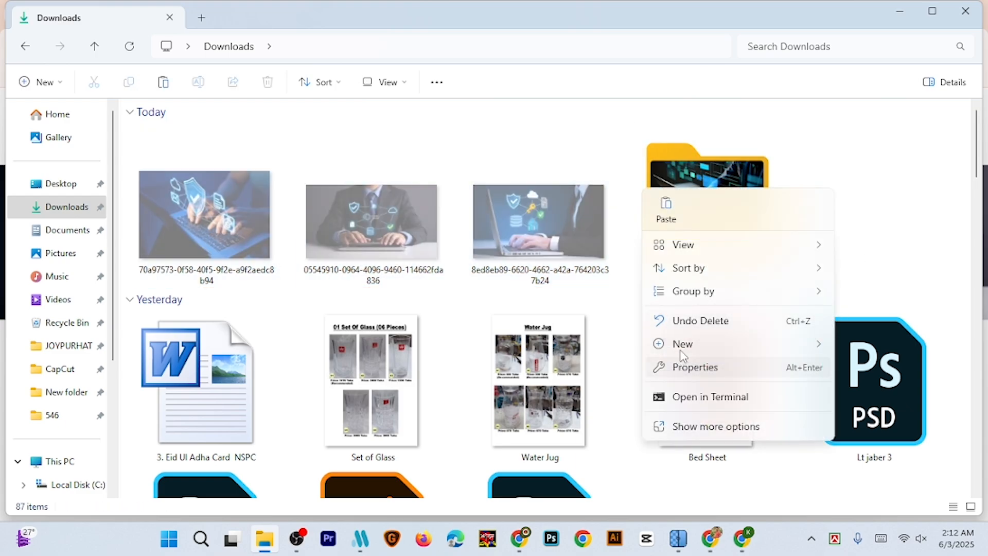
pyautogui.moveTo(683, 355)
pyautogui.click(490, 88)
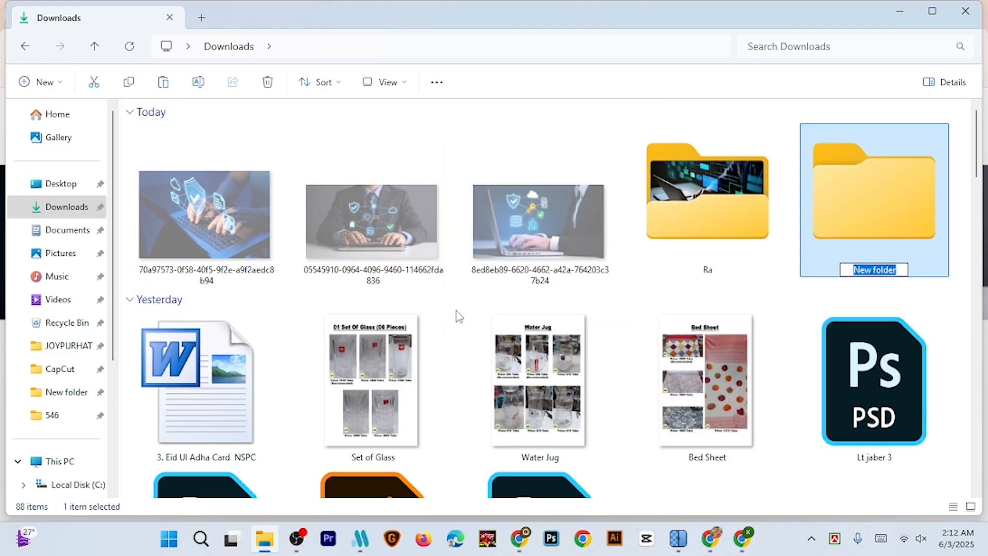
pyautogui.write('Rave')
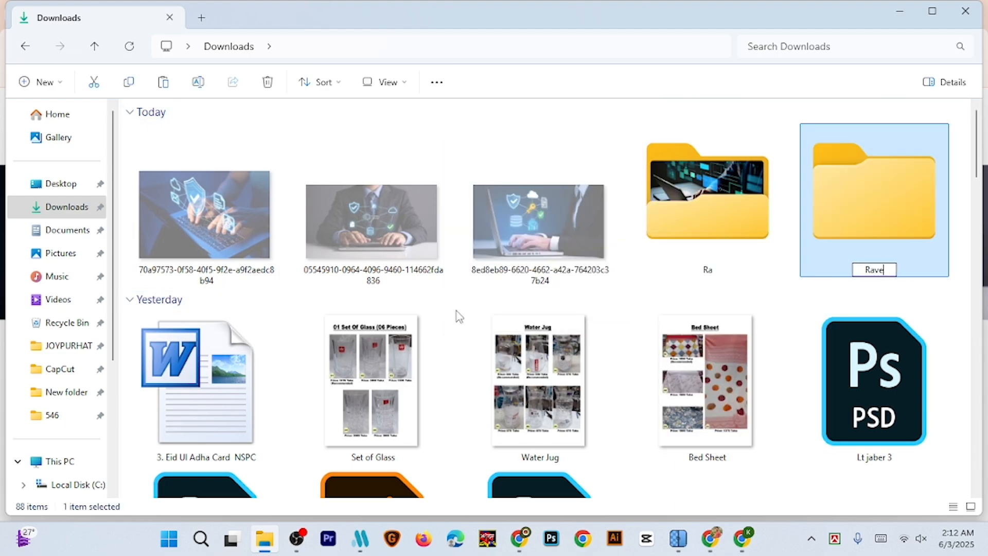
pyautogui.doubleClick(899, 198)
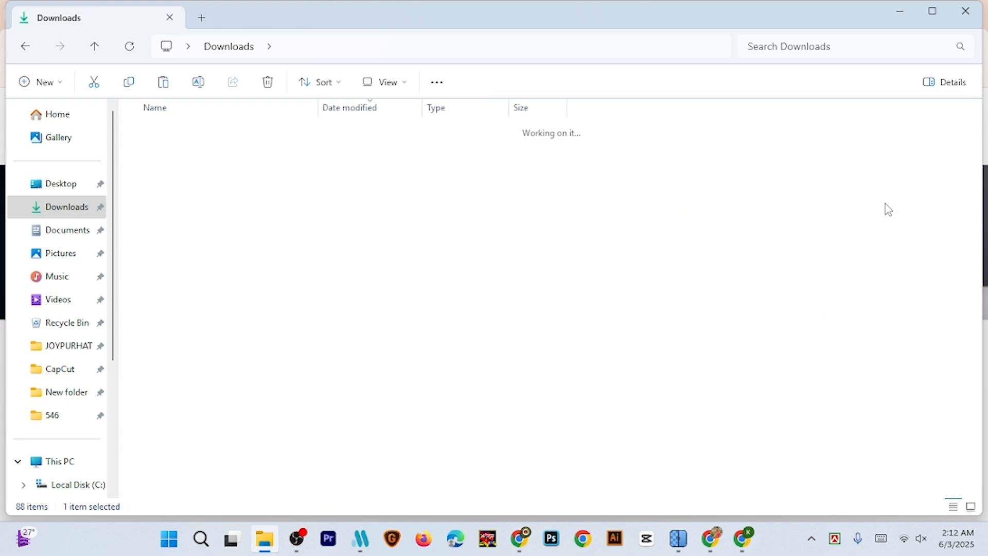
pyautogui.hotkey('ctrl', 'v')
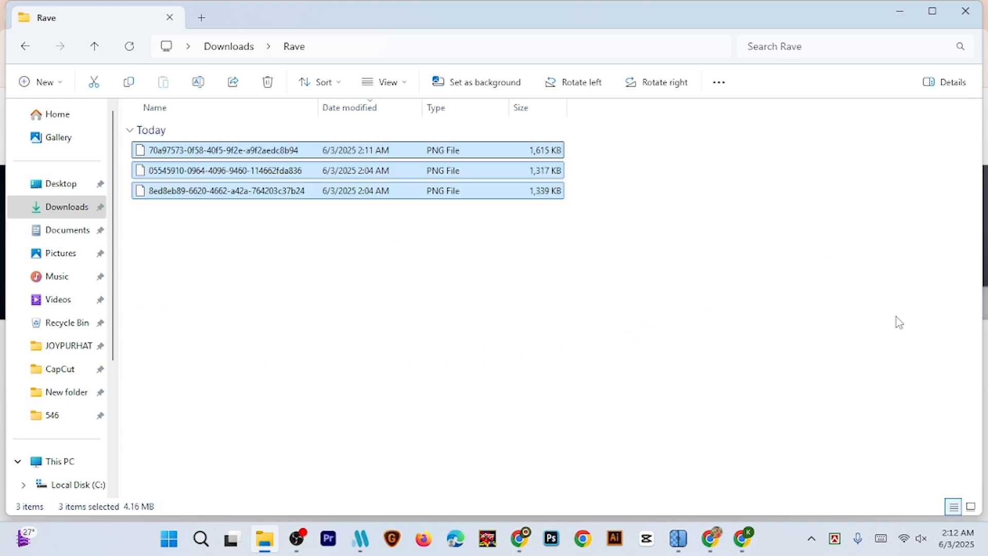
pyautogui.click(971, 508)
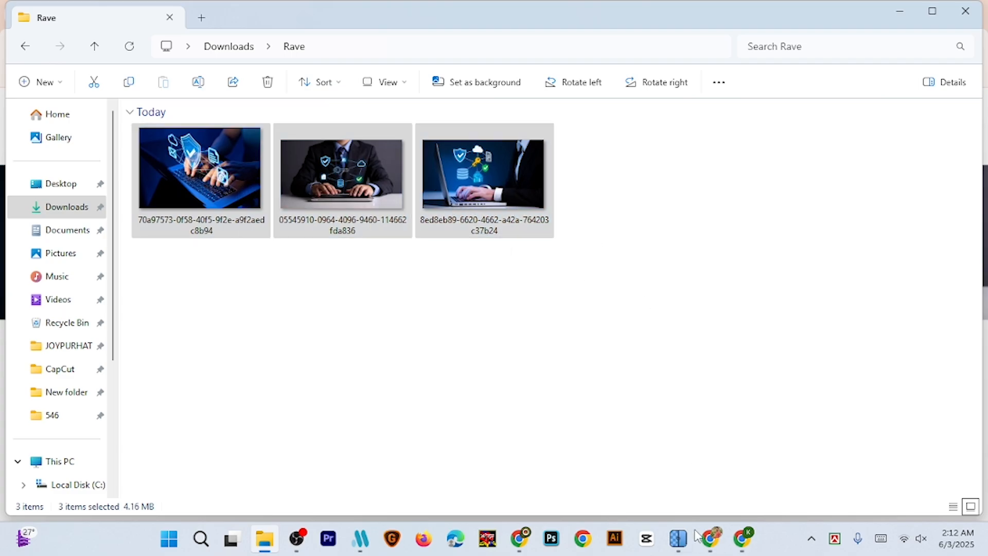
# Switch to Upscayl, turn on batch upscaling and choose the Rave folder in Downloads as the source
pyautogui.click(678, 539)
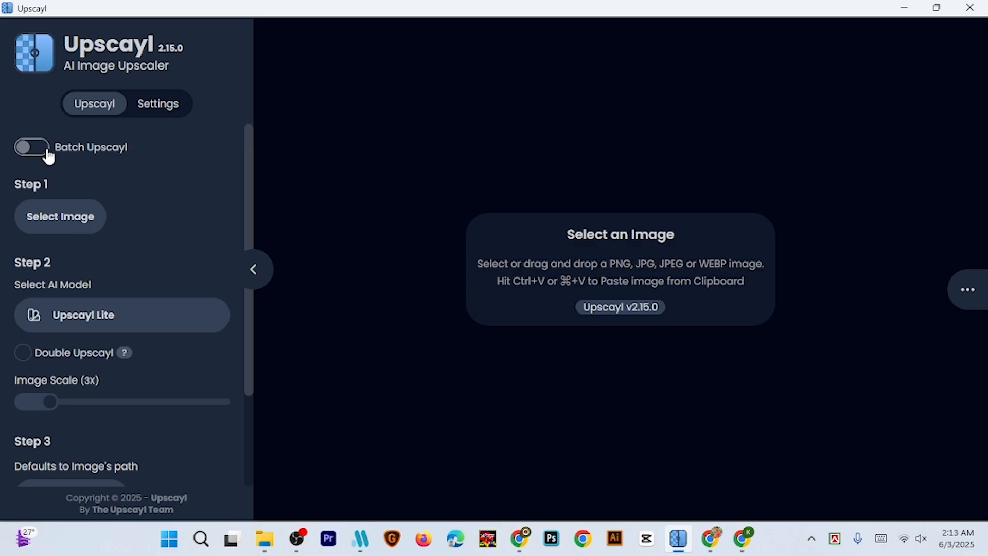
pyautogui.click(58, 147)
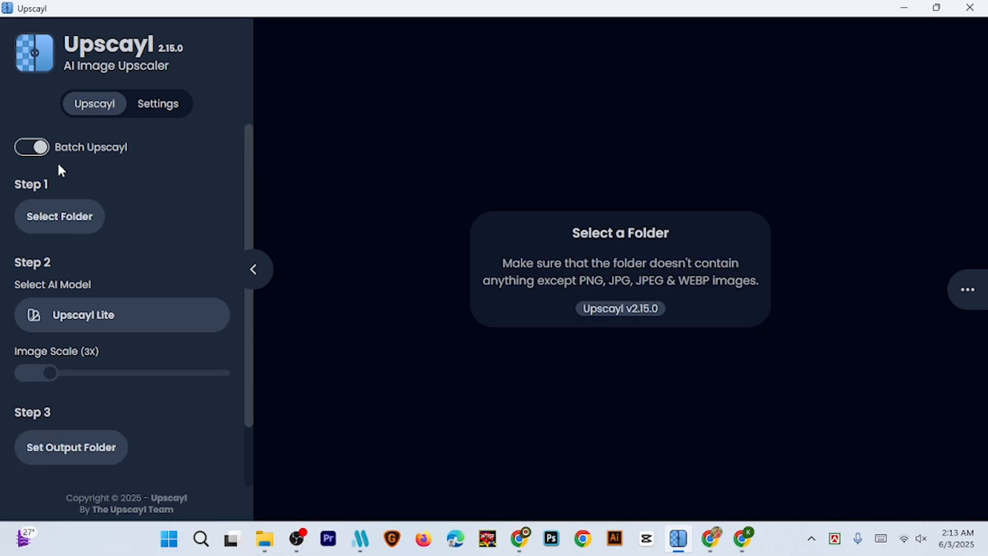
pyautogui.click(59, 222)
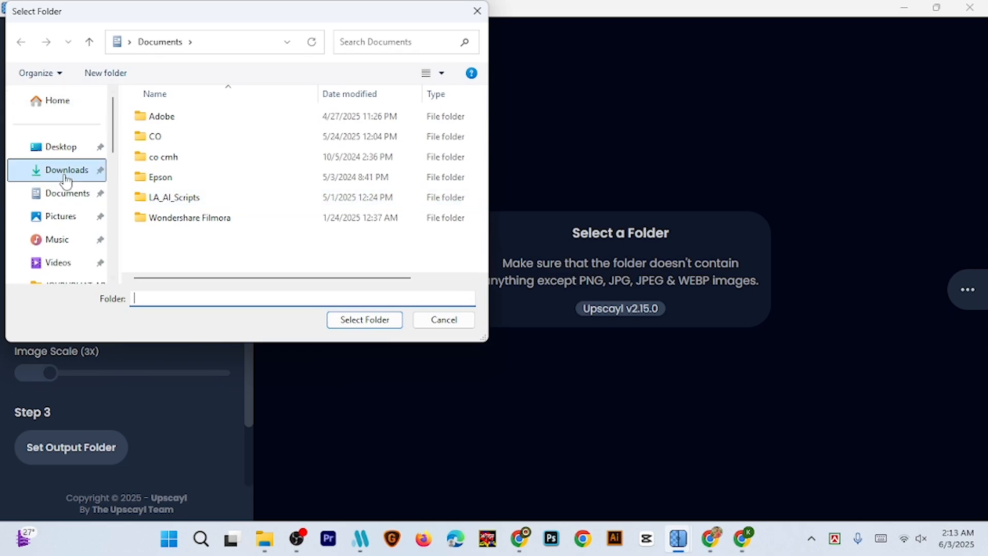
pyautogui.click(62, 169)
pyautogui.scroll(-1, 248, 211)
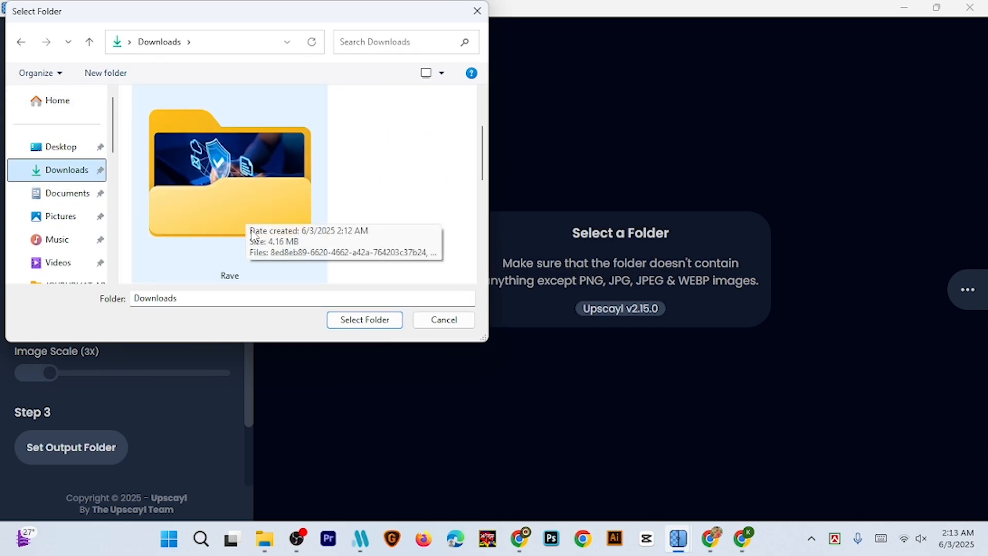
pyautogui.click(228, 202)
pyautogui.click(374, 324)
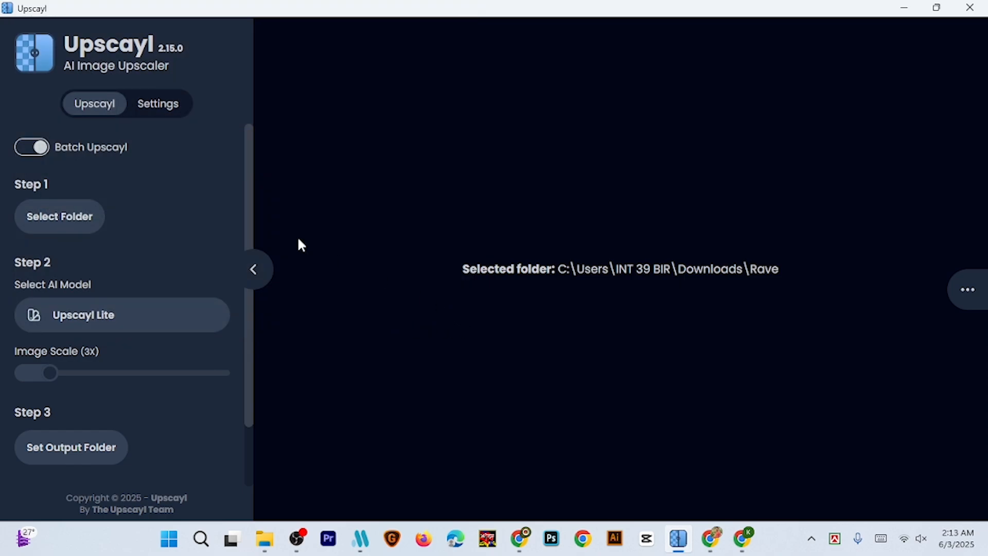
# Set the output image format for the upscaled images to JPG
pyautogui.click(155, 109)
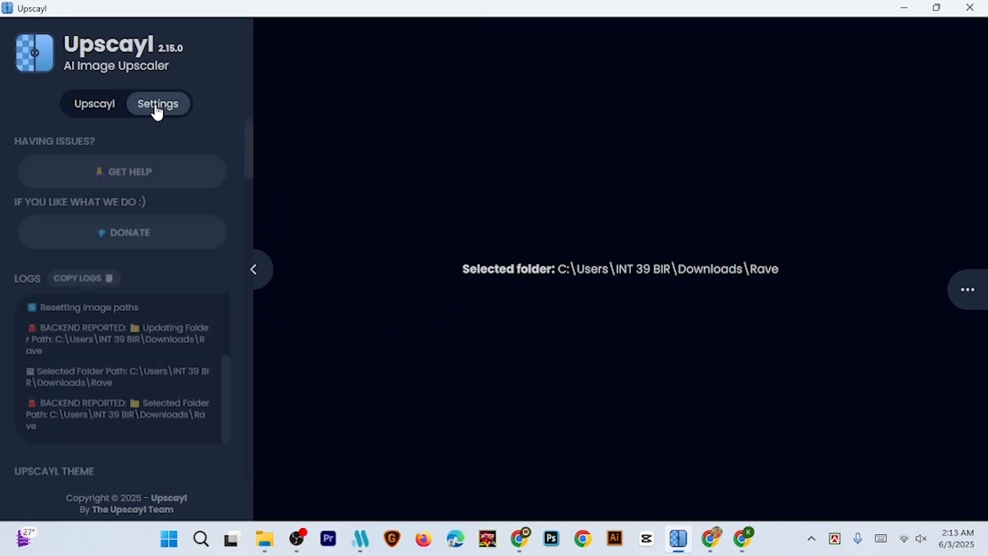
pyautogui.scroll(-8, 137, 262)
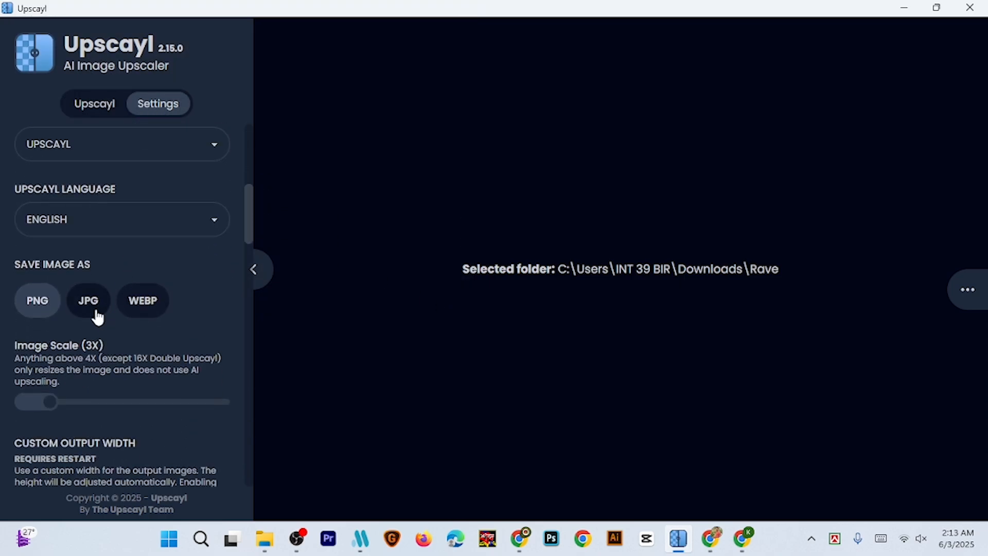
pyautogui.click(93, 311)
pyautogui.scroll(5, 141, 214)
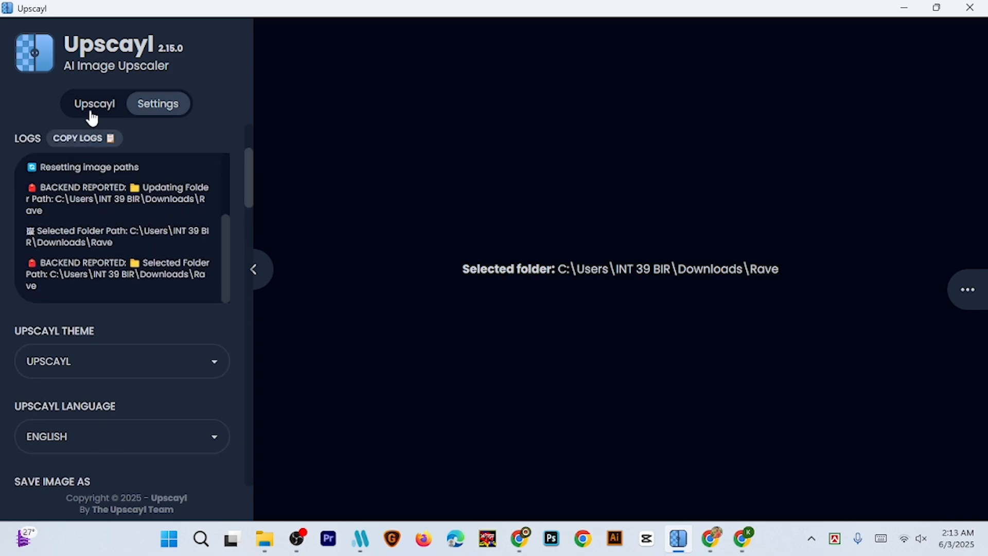
# Run the batch upscale on the Rave folder images and close Upscayl once processing is complete
pyautogui.click(93, 114)
pyautogui.scroll(-1, 76, 265)
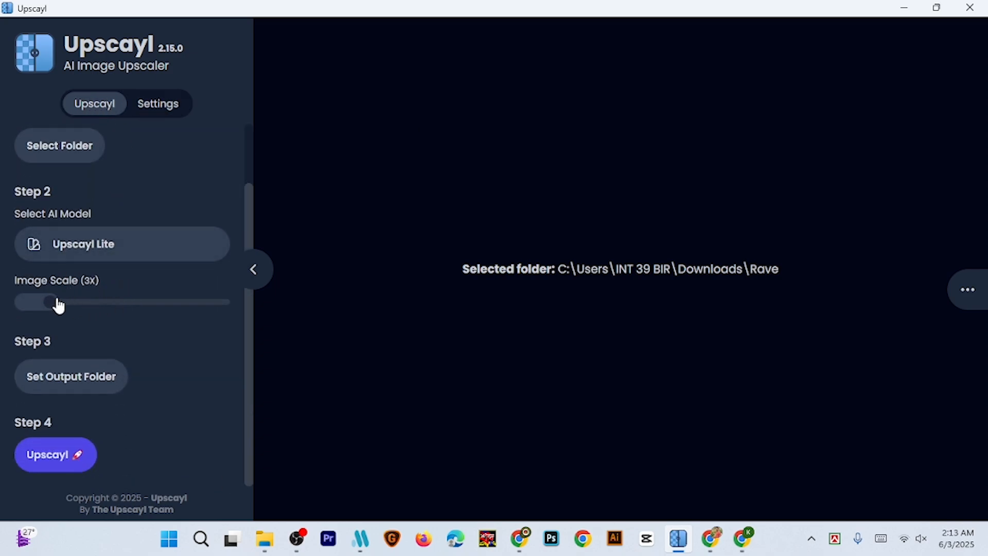
pyautogui.click(50, 463)
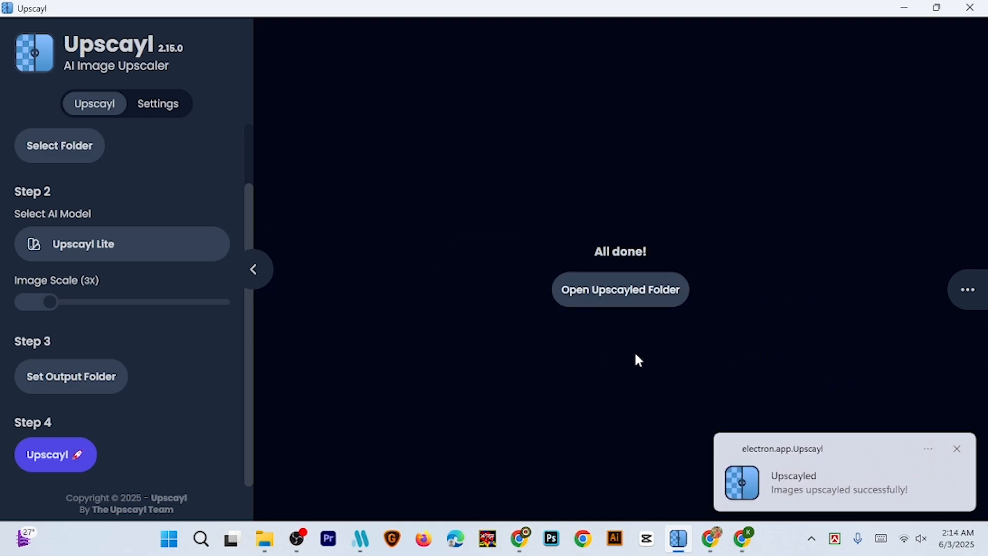
pyautogui.click(970, 8)
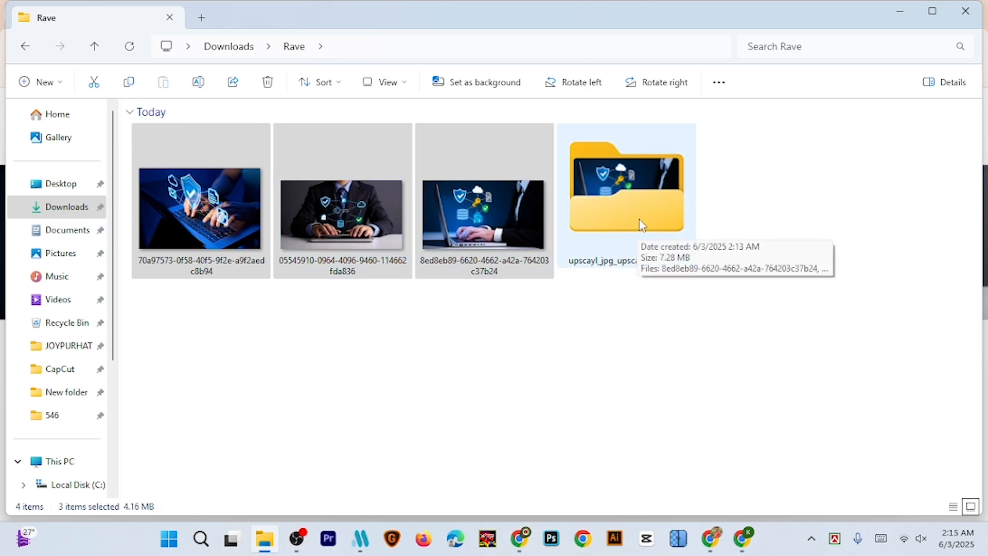
# Open the upscayl_jpg_upscayl-lite-4x_3x folder inside Rave and show the upscaled images as large thumbnails
pyautogui.doubleClick(629, 200)
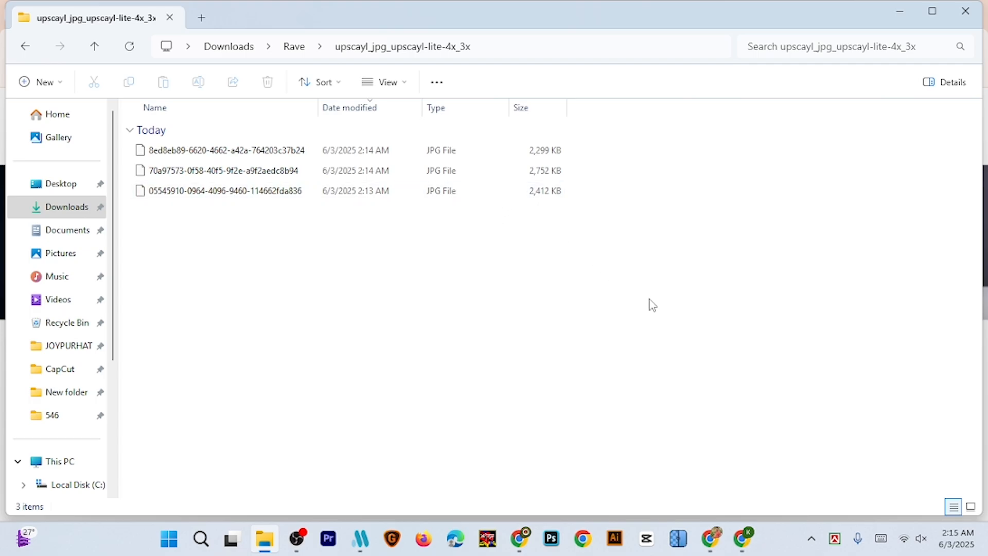
pyautogui.click(971, 507)
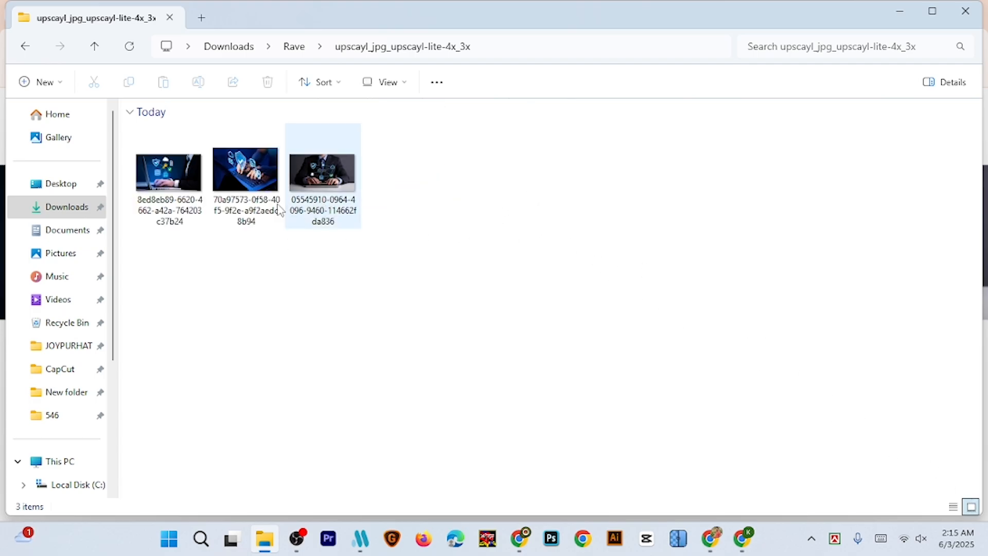
pyautogui.scroll(1, 335, 203)
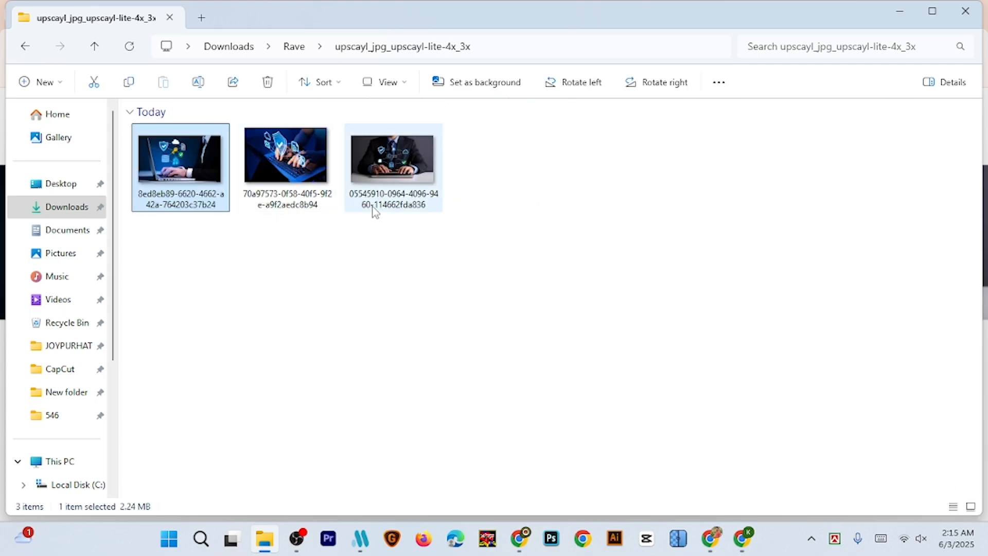
pyautogui.scroll(3, 386, 232)
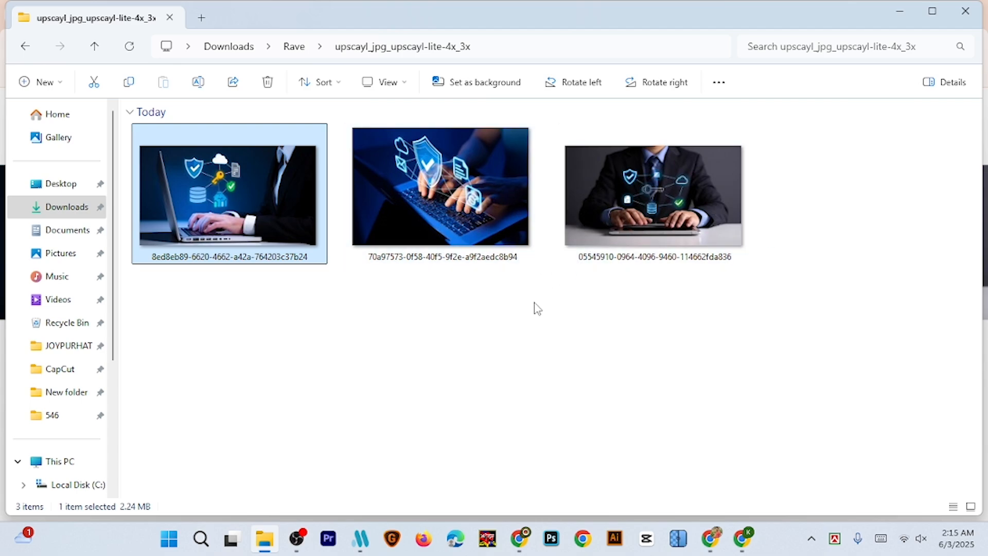
# Rename all three upscaled images together as "Tenhnology, Business, A man, person, using a laptop"
pyautogui.moveTo(839, 198); pyautogui.dragTo(156, 321)
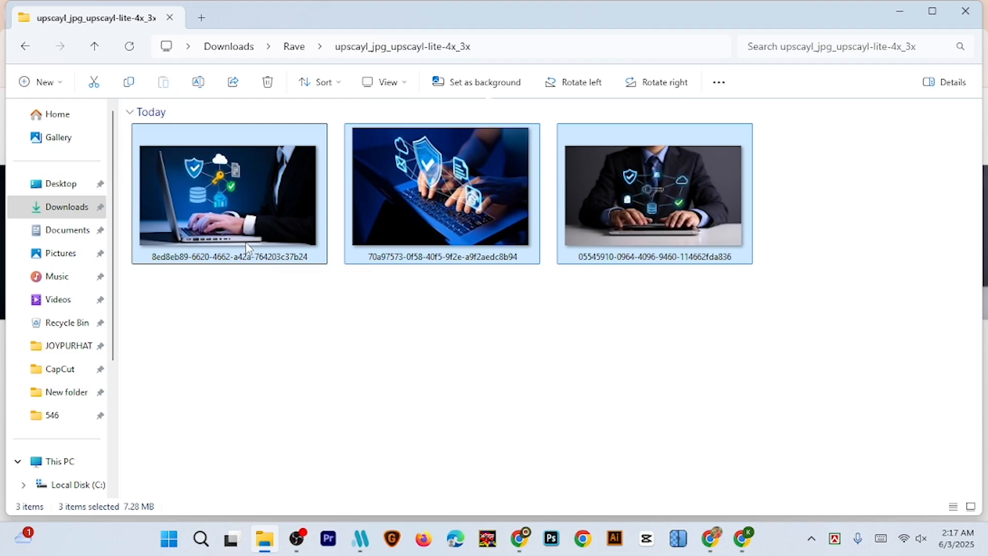
pyautogui.rightClick(274, 243)
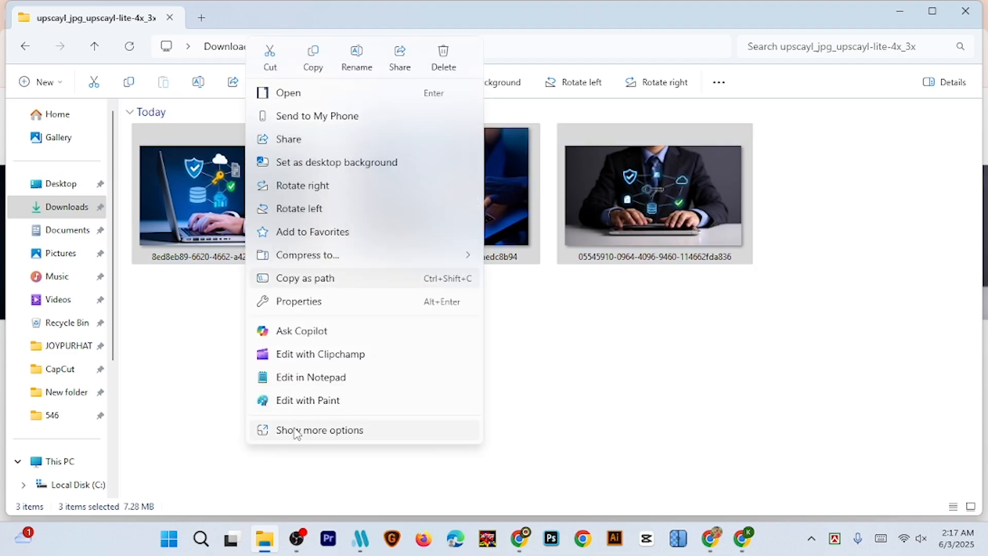
pyautogui.click(312, 435)
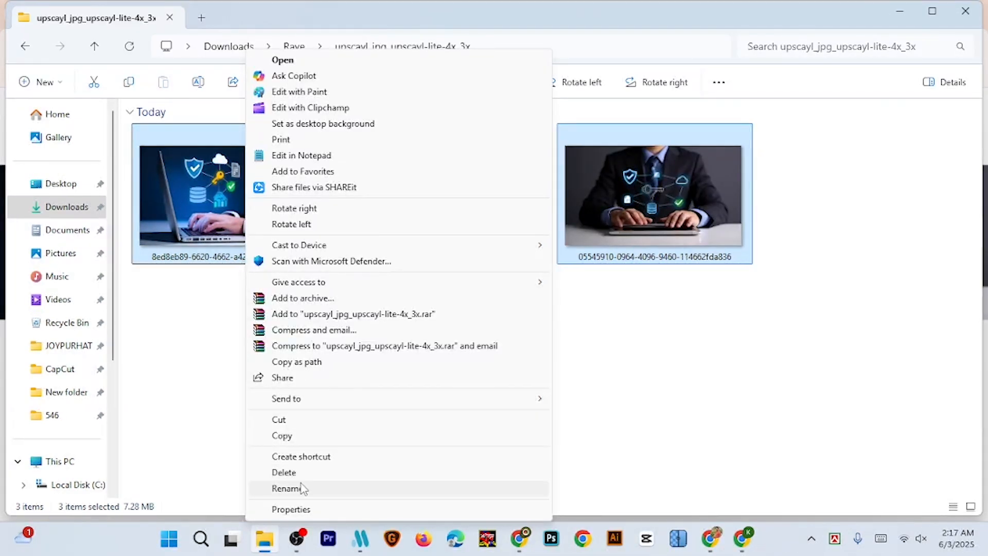
pyautogui.click(310, 488)
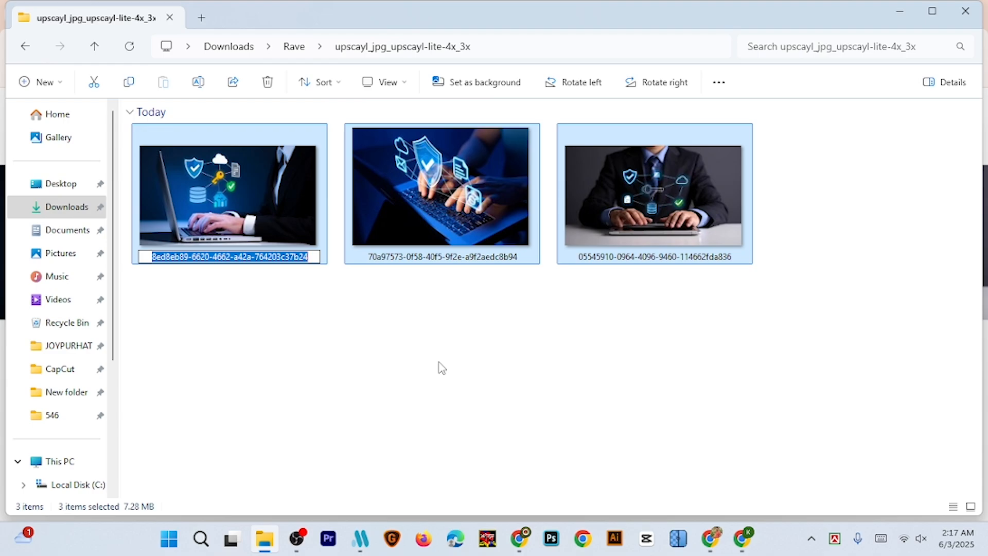
pyautogui.write('Ten')
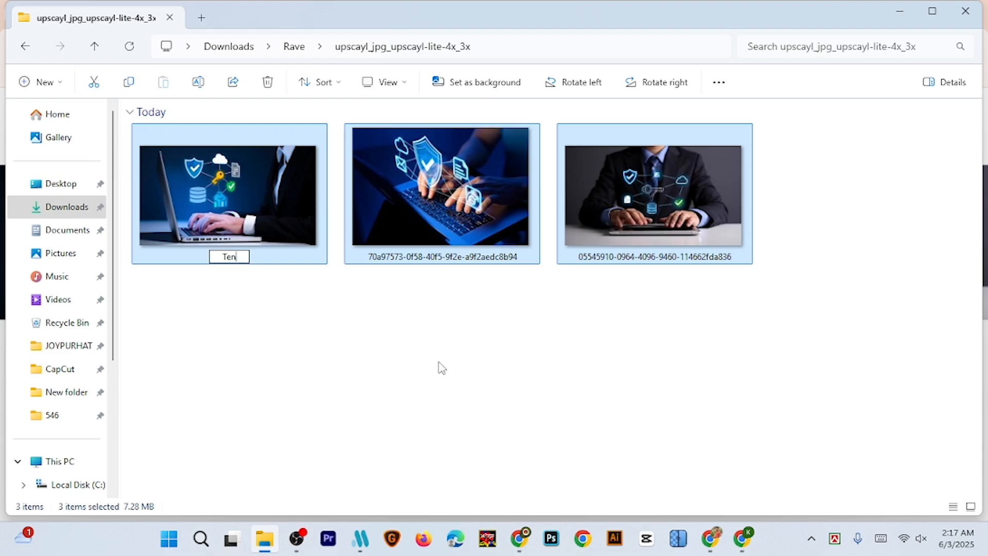
pyautogui.write('hnology, ')
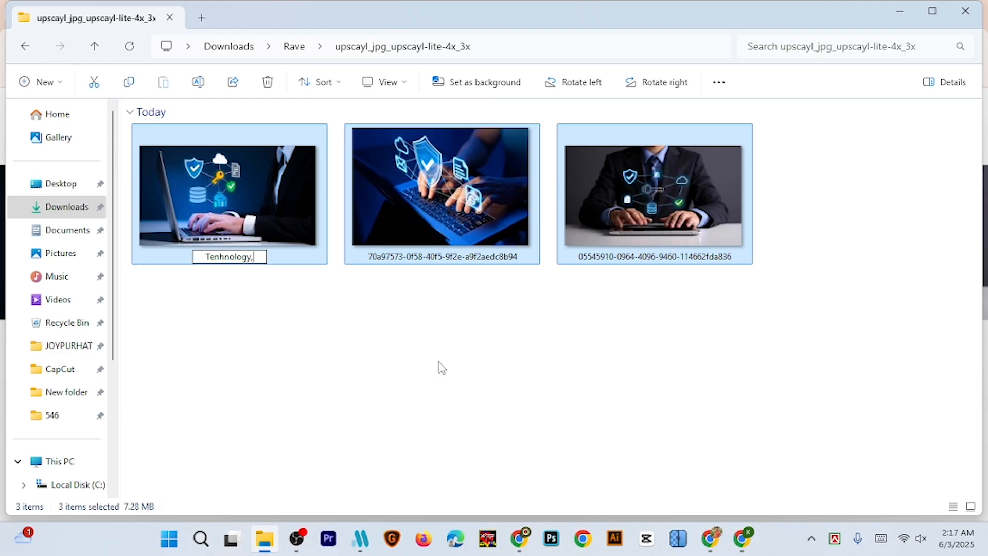
pyautogui.write('Bu')
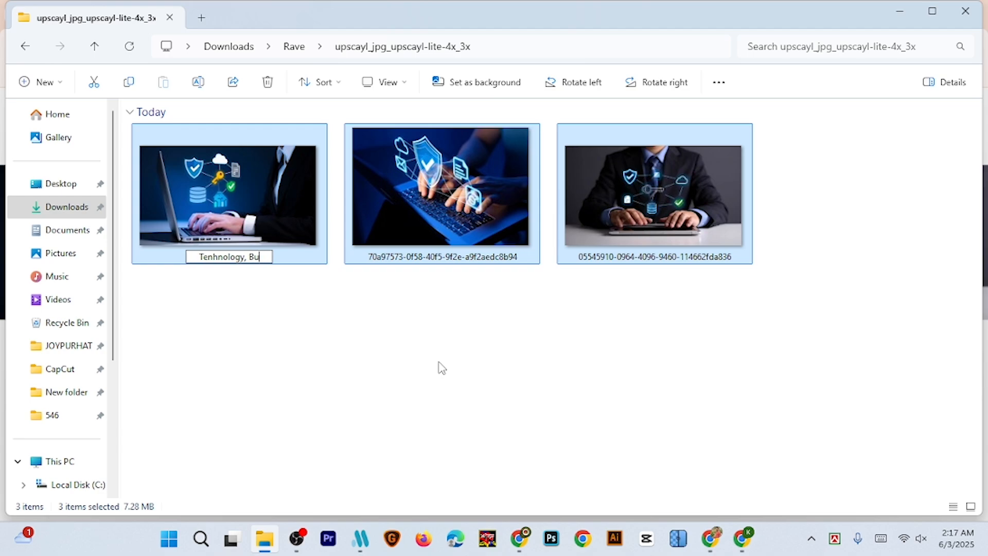
pyautogui.write('siness')
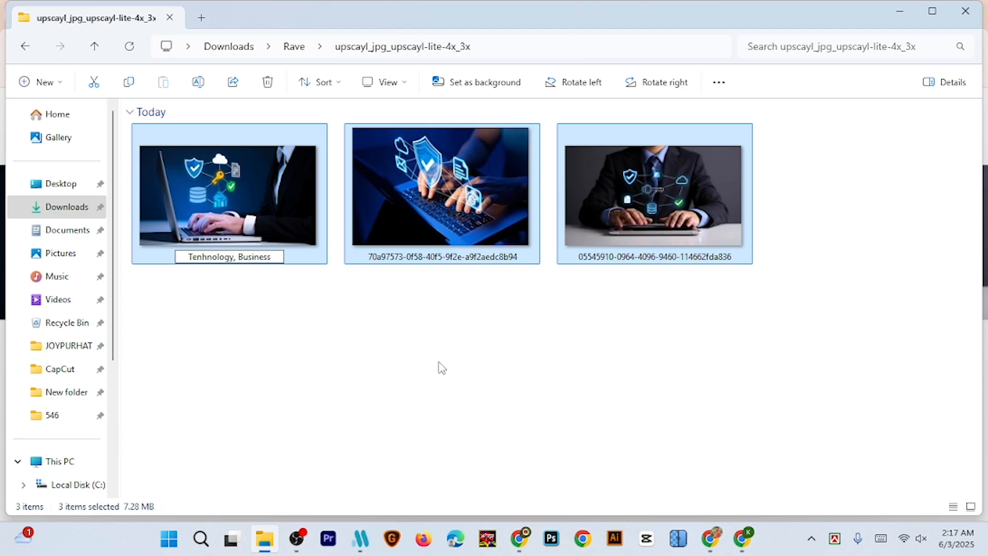
pyautogui.write(', ')
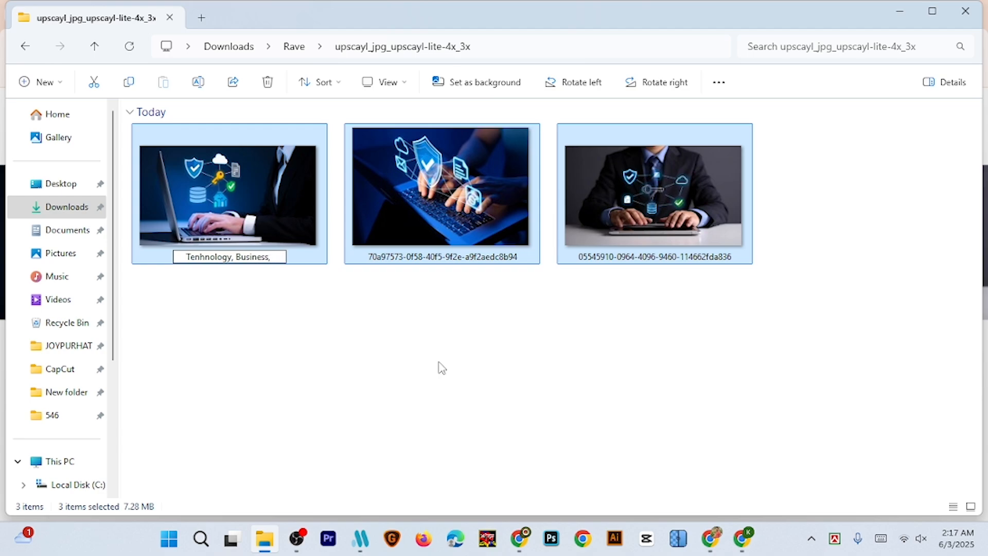
pyautogui.write('A man,')
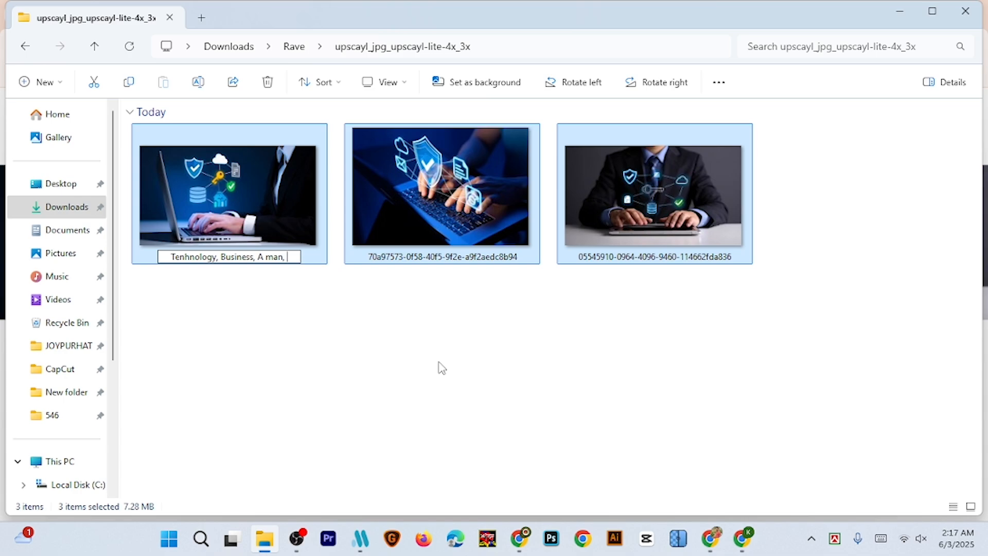
pyautogui.write('person,')
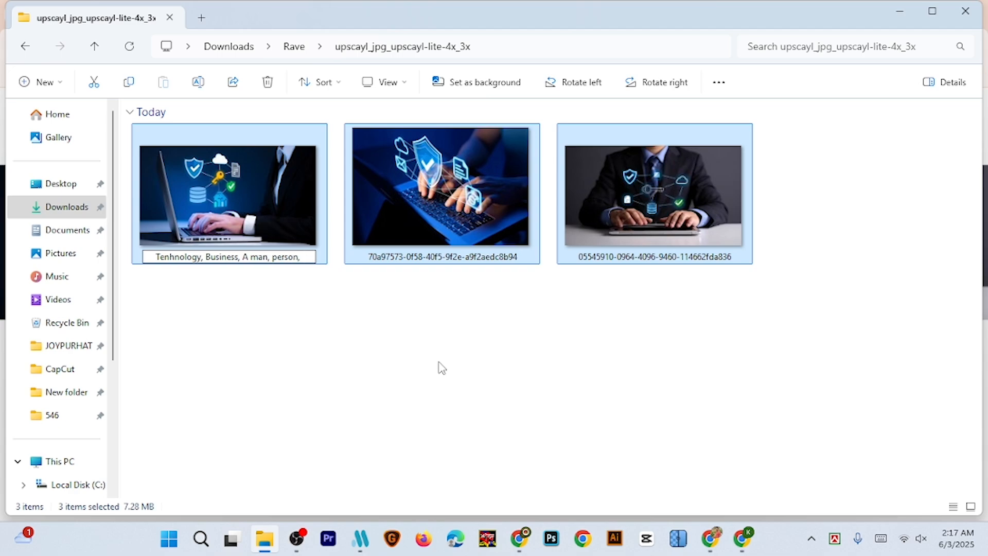
pyautogui.write(' usin')
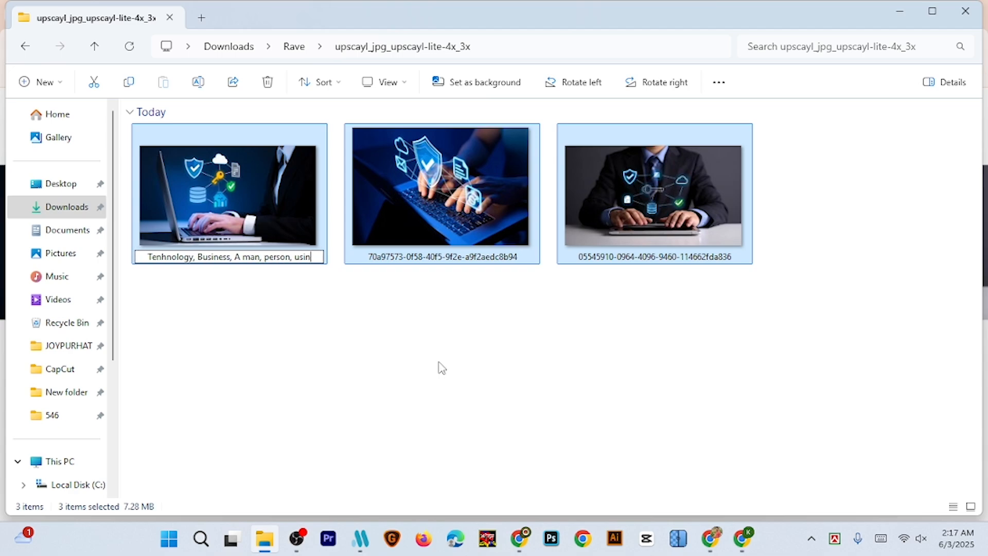
pyautogui.write('g a laptop')
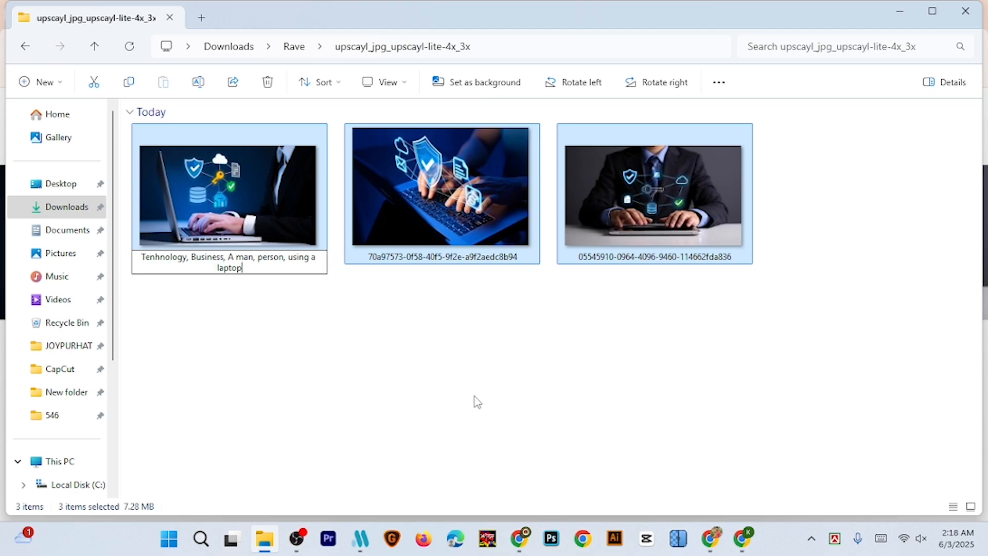
pyautogui.press('Return')
pyautogui.click(305, 309)
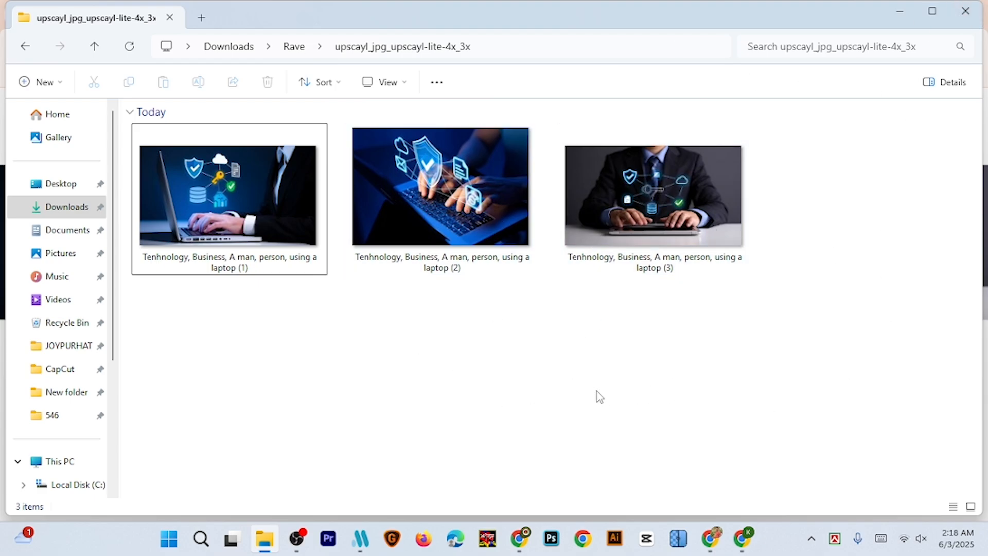
# Switch to the Adobe Stock contributor site in Chrome and upload the three renamed JPGs from Rave's upscayl_jpg_upscayl-lite-4x_3x subfolder
pyautogui.click(710, 538)
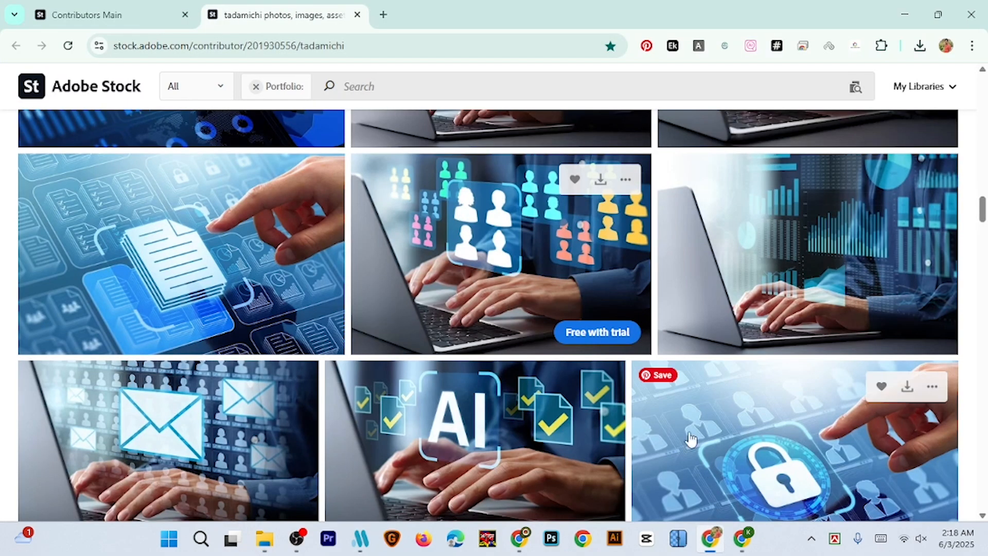
pyautogui.click(144, 25)
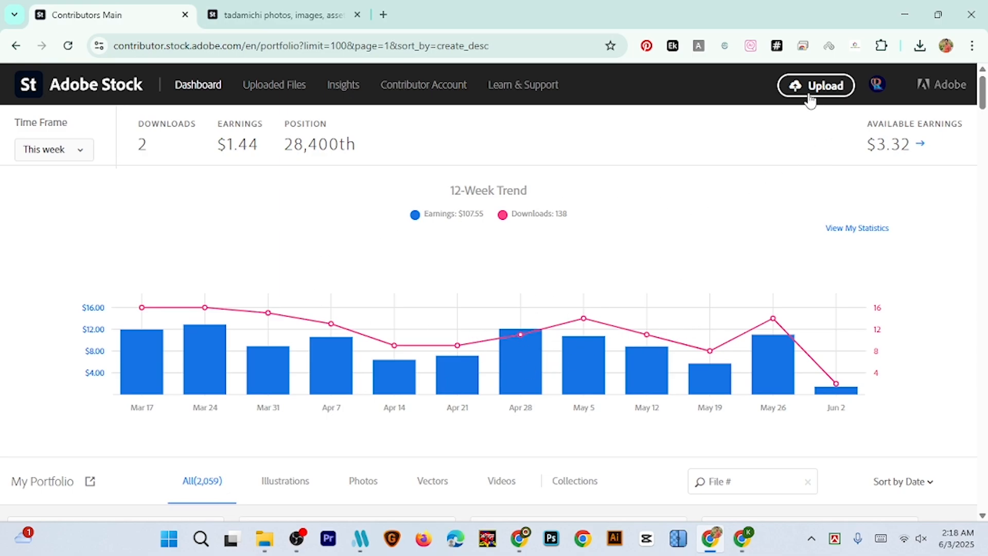
pyautogui.click(823, 87)
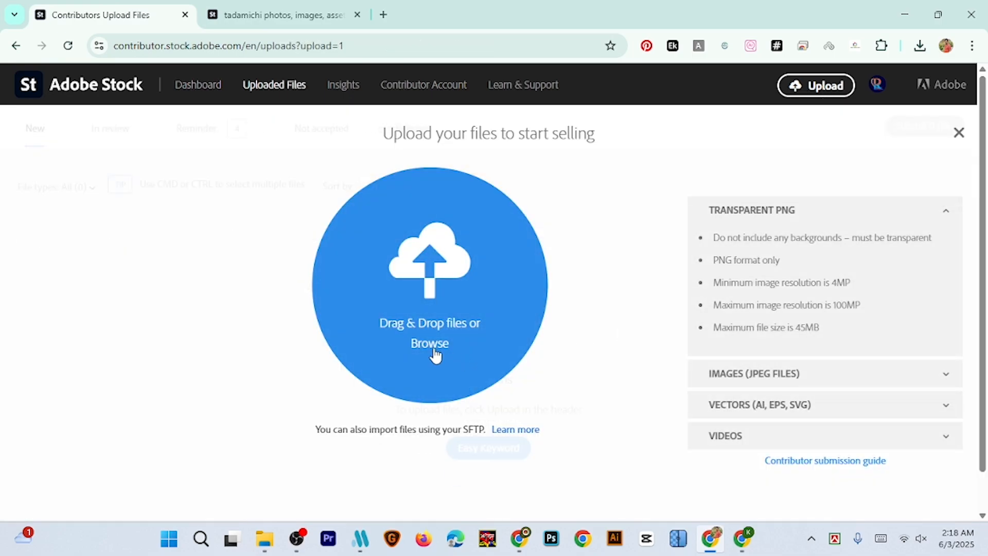
pyautogui.click(483, 335)
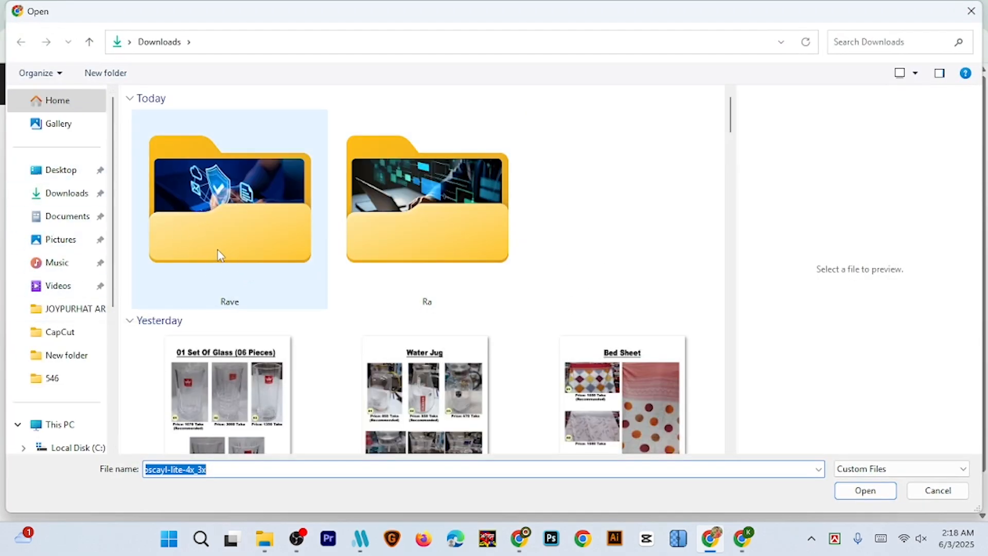
pyautogui.doubleClick(238, 237)
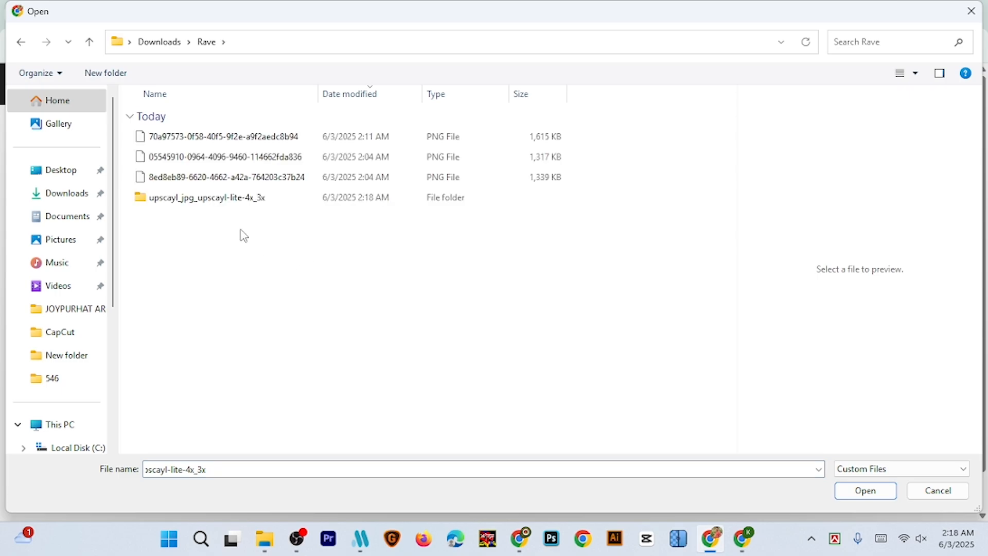
pyautogui.doubleClick(219, 200)
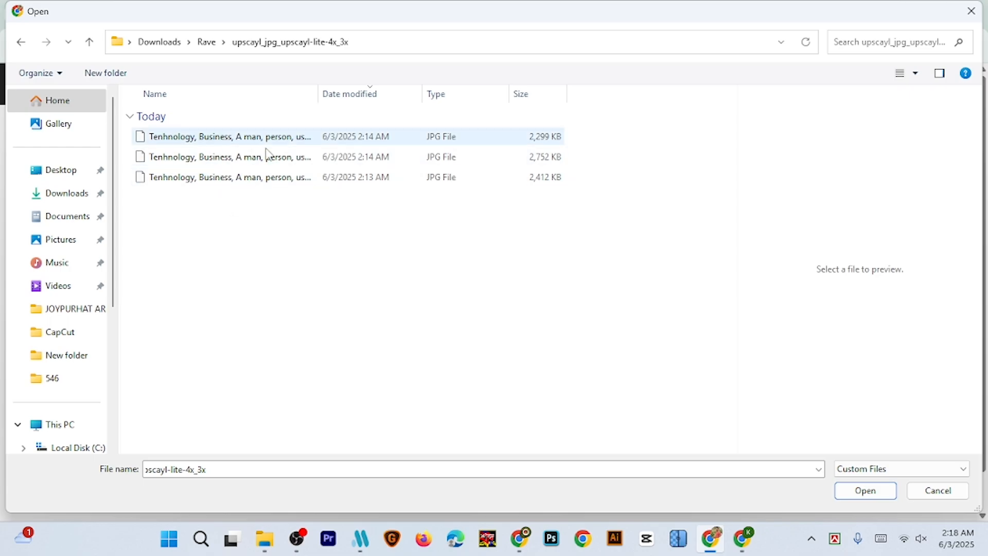
pyautogui.moveTo(196, 224); pyautogui.dragTo(255, 128)
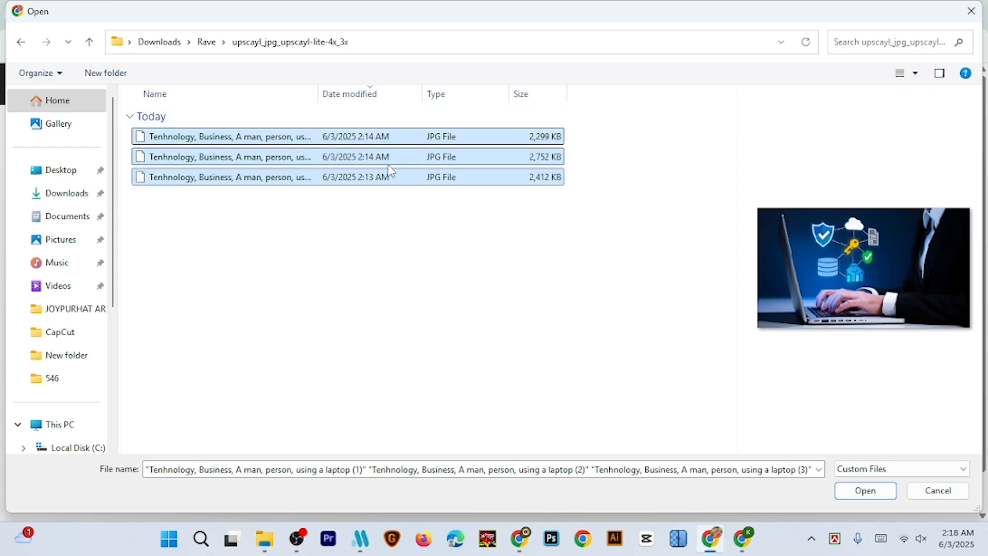
pyautogui.click(865, 491)
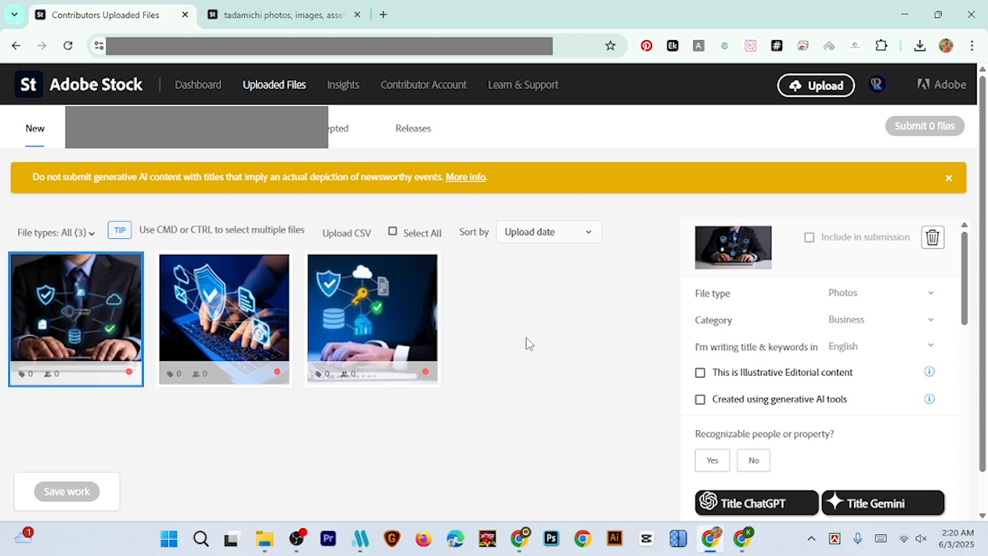
# Reload the uploaded files page and auto-generate titles and keywords for the three images, stopping the run once all are filled
pyautogui.click(68, 45)
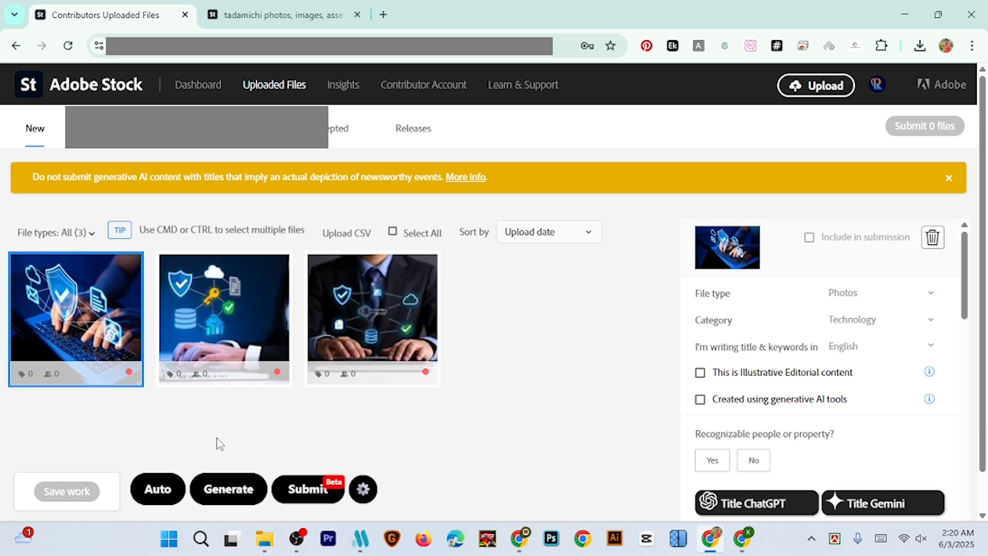
pyautogui.click(163, 495)
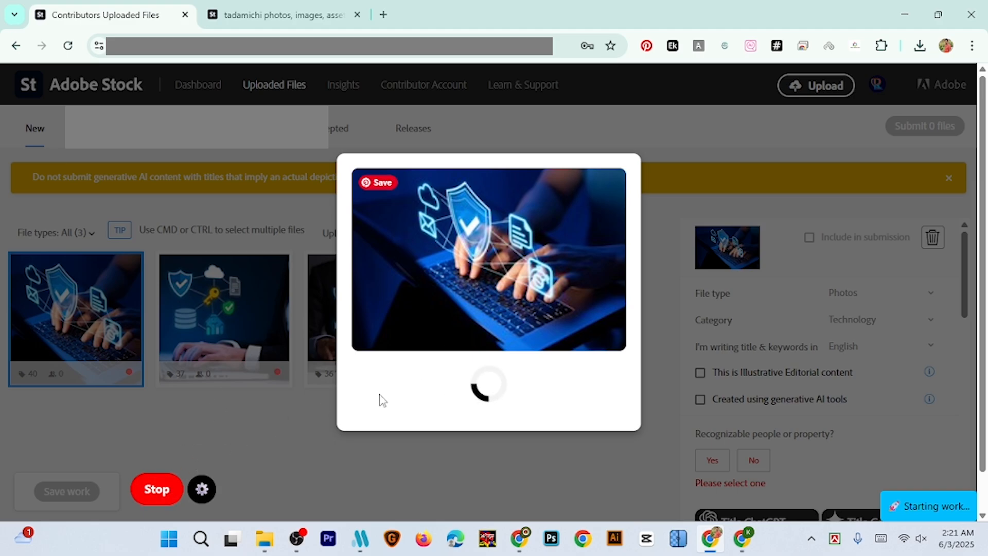
pyautogui.click(157, 489)
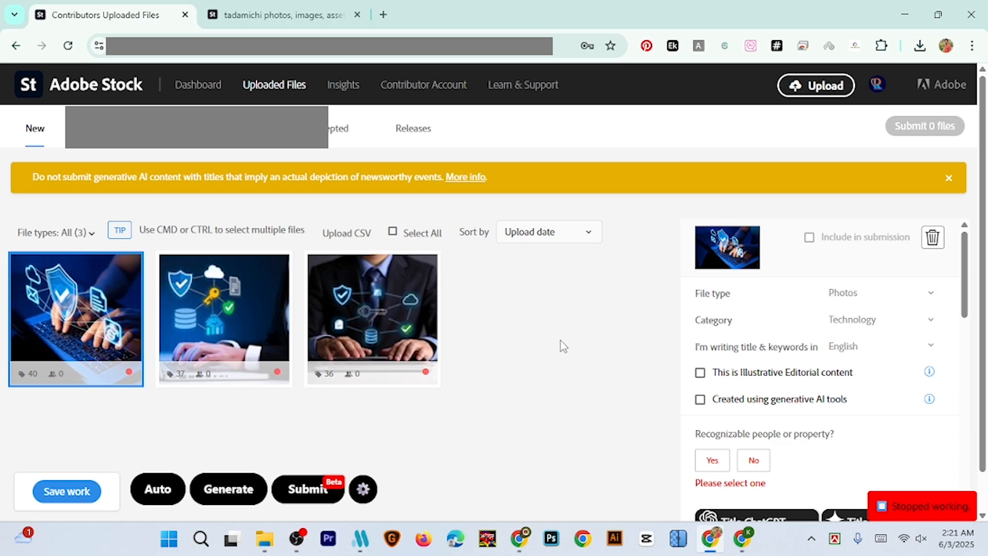
# Review the generated title and keywords of the first two uploaded images
pyautogui.scroll(-5, 862, 391)
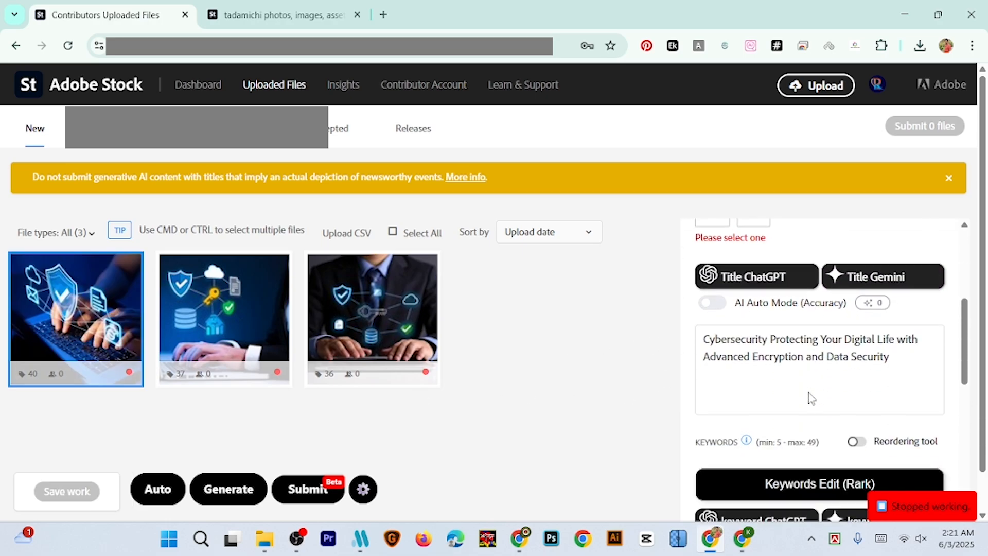
pyautogui.scroll(-1, 811, 398)
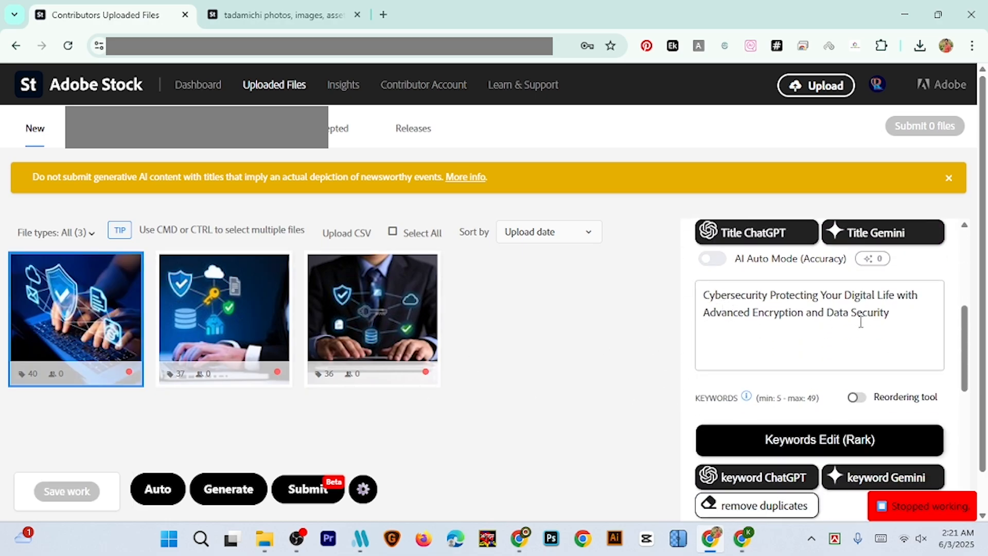
pyautogui.scroll(-9, 848, 318)
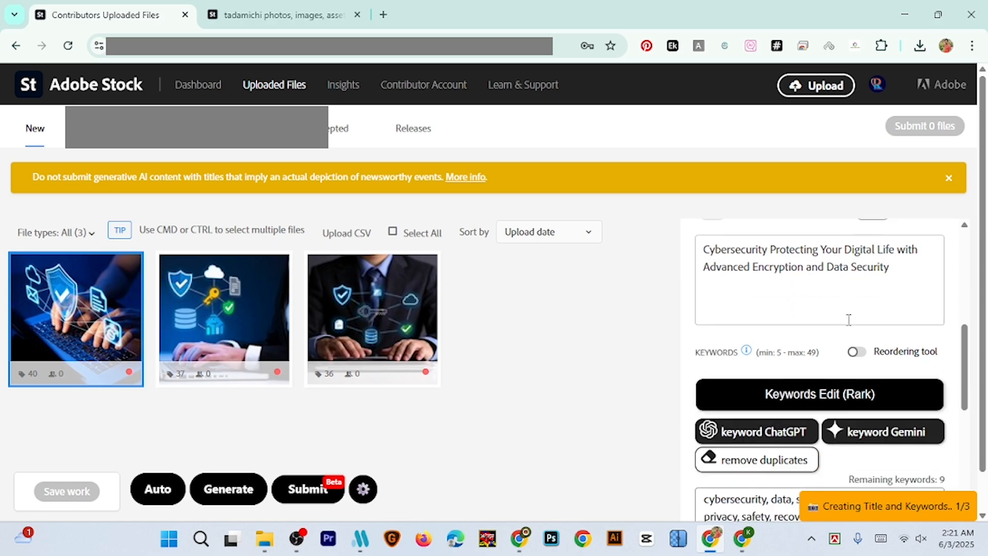
pyautogui.scroll(3, 813, 343)
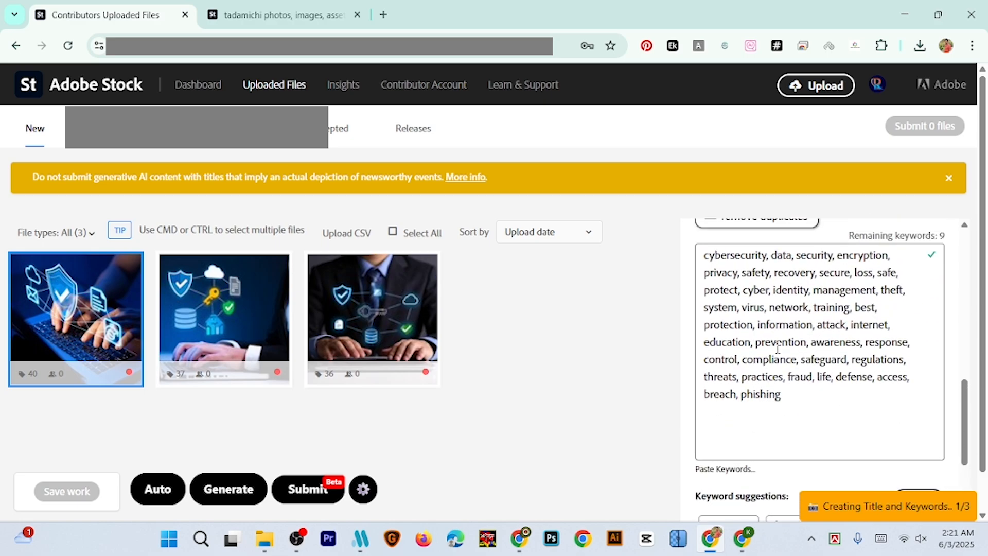
pyautogui.scroll(3, 778, 349)
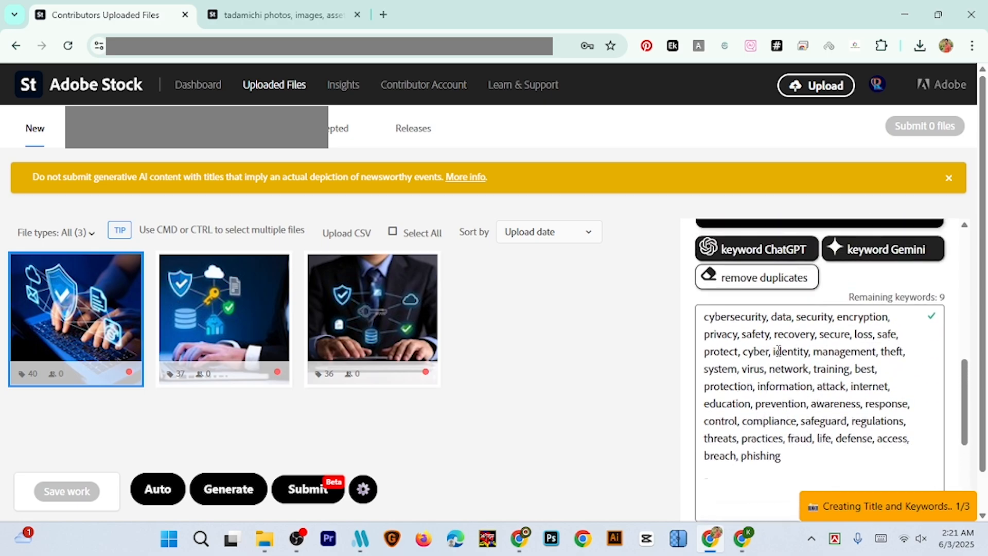
pyautogui.click(217, 355)
pyautogui.scroll(-2, 767, 350)
pyautogui.scroll(3, 779, 347)
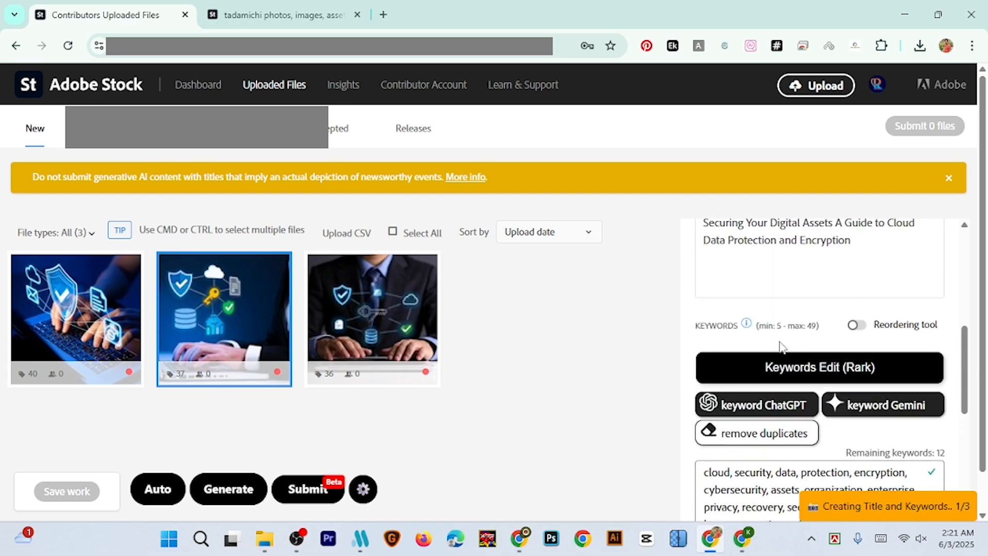
# Look through the second image's full keyword list and its title once more
pyautogui.scroll(4, 751, 402)
pyautogui.scroll(-6, 816, 393)
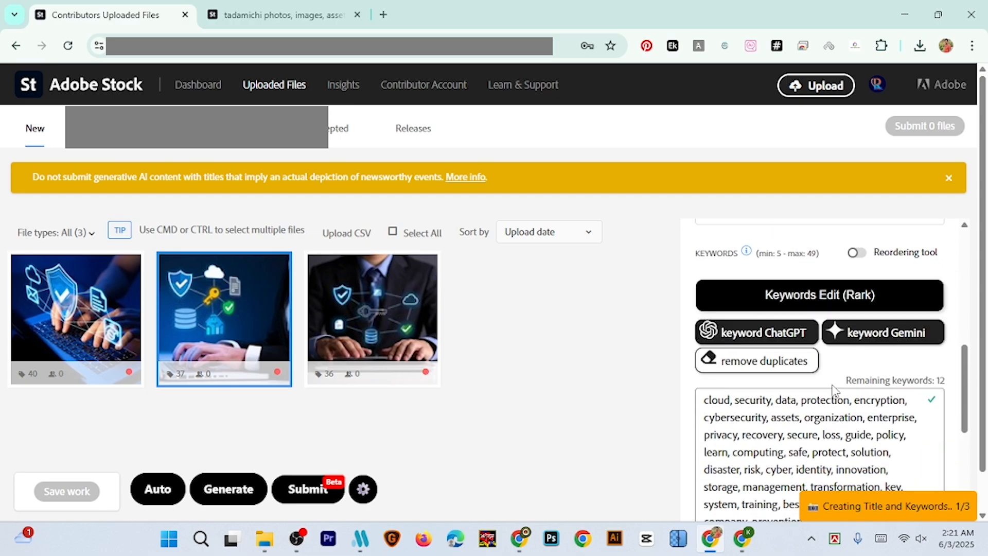
pyautogui.scroll(-3, 834, 391)
pyautogui.scroll(1, 762, 355)
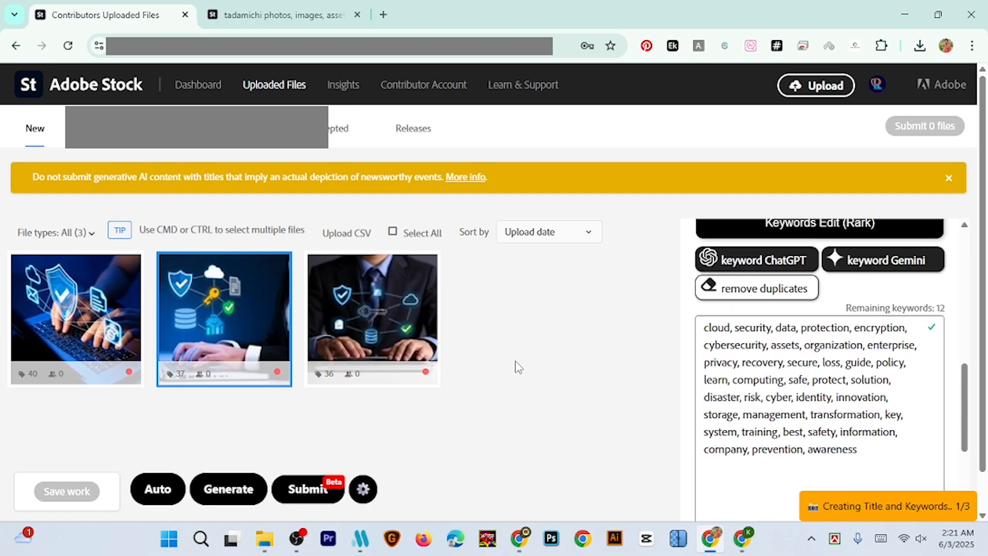
pyautogui.scroll(3, 700, 387)
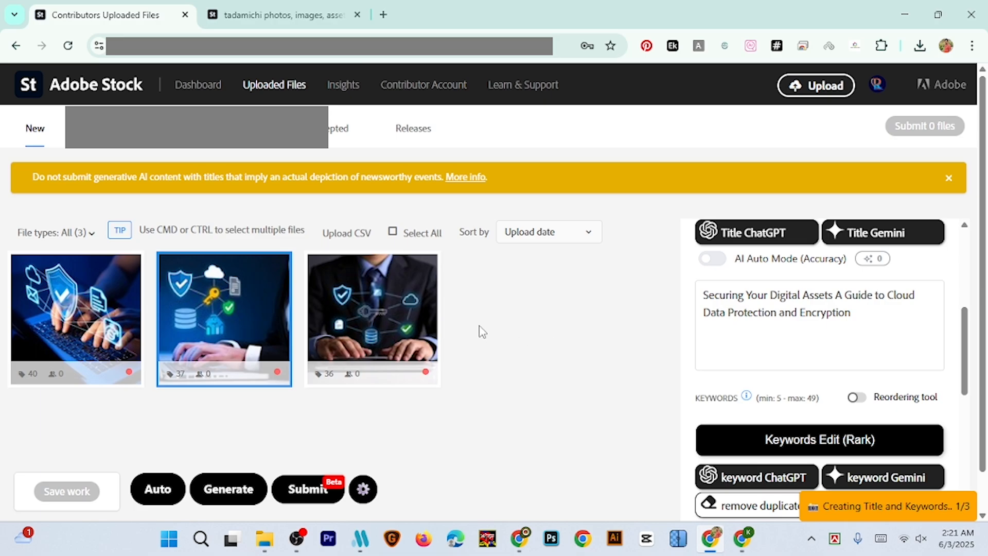
# Mark all three images as having no recognizable people or property and as created using generative AI tools
pyautogui.click(393, 231)
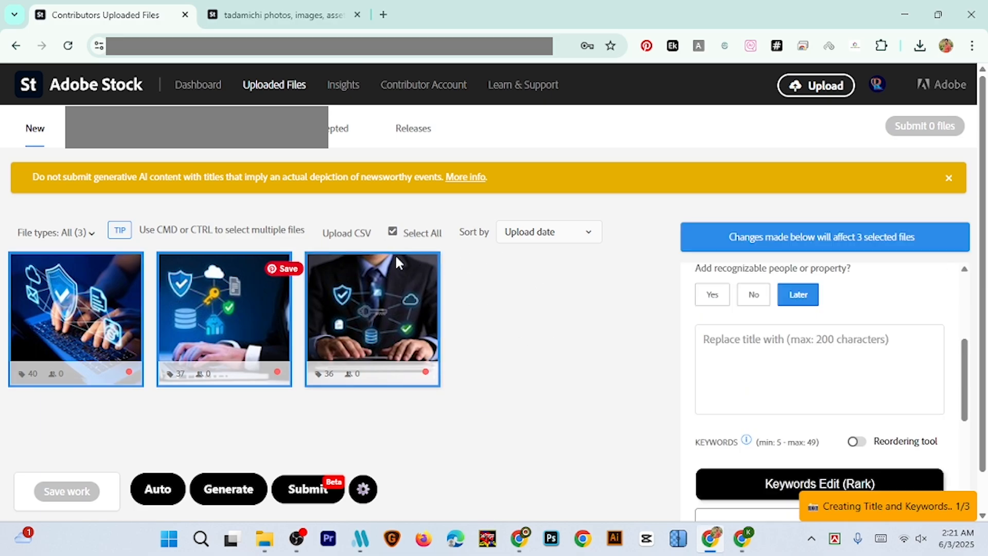
pyautogui.scroll(3, 794, 364)
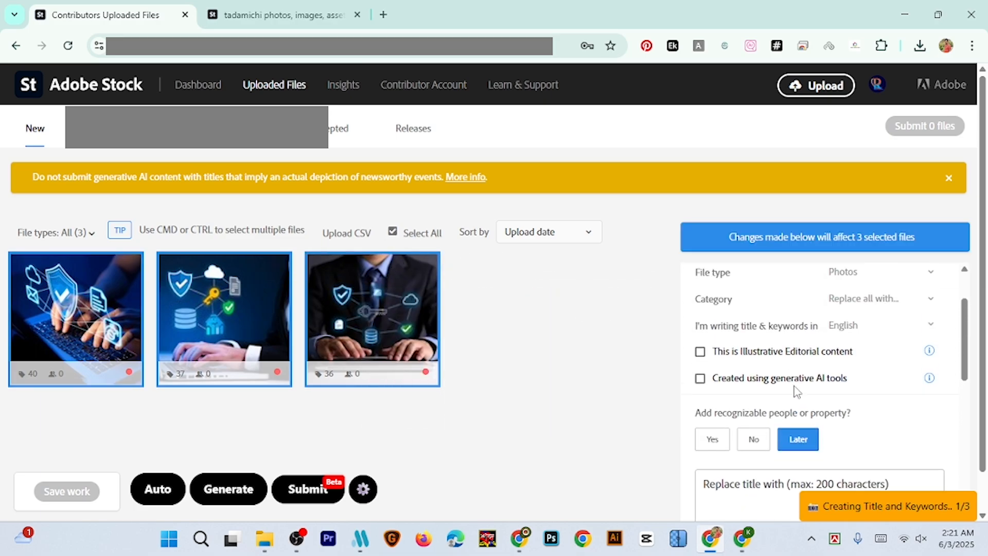
pyautogui.click(754, 442)
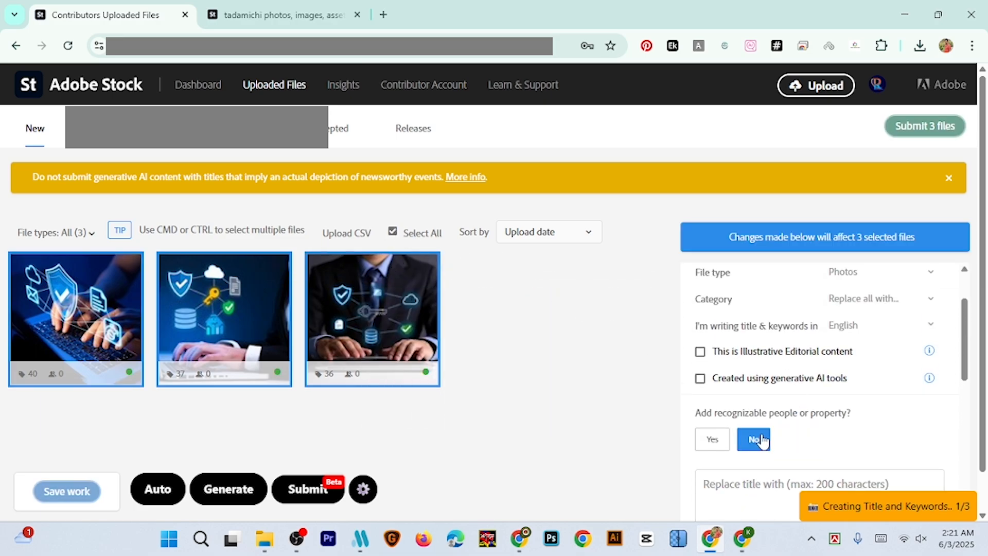
pyautogui.click(700, 381)
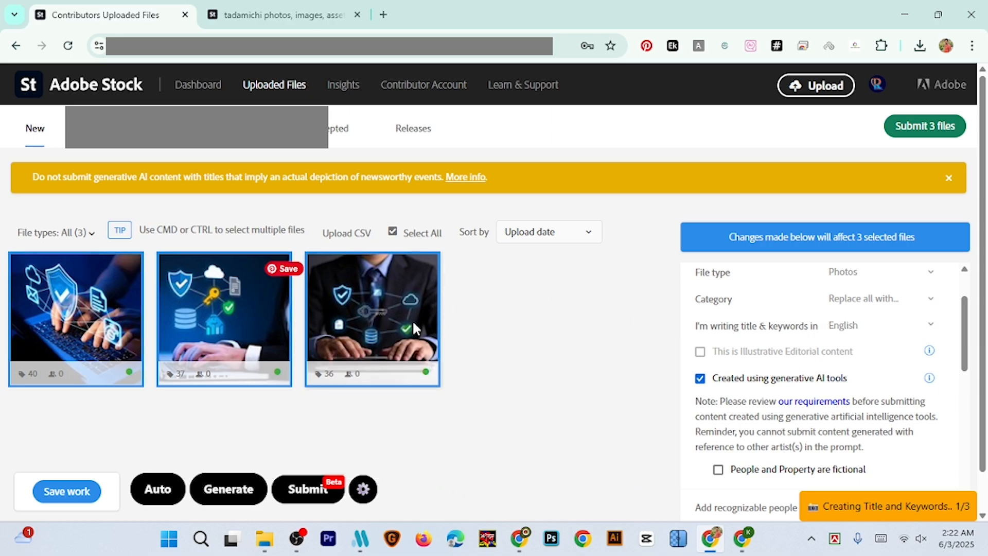
# Set the category of all three selected images to Business and save the work
pyautogui.click(870, 307)
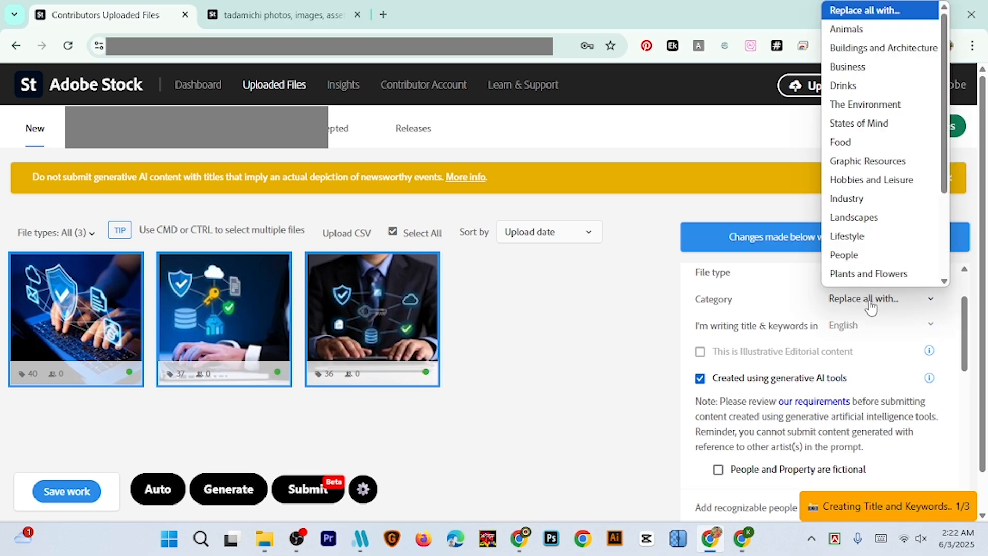
pyautogui.click(862, 50)
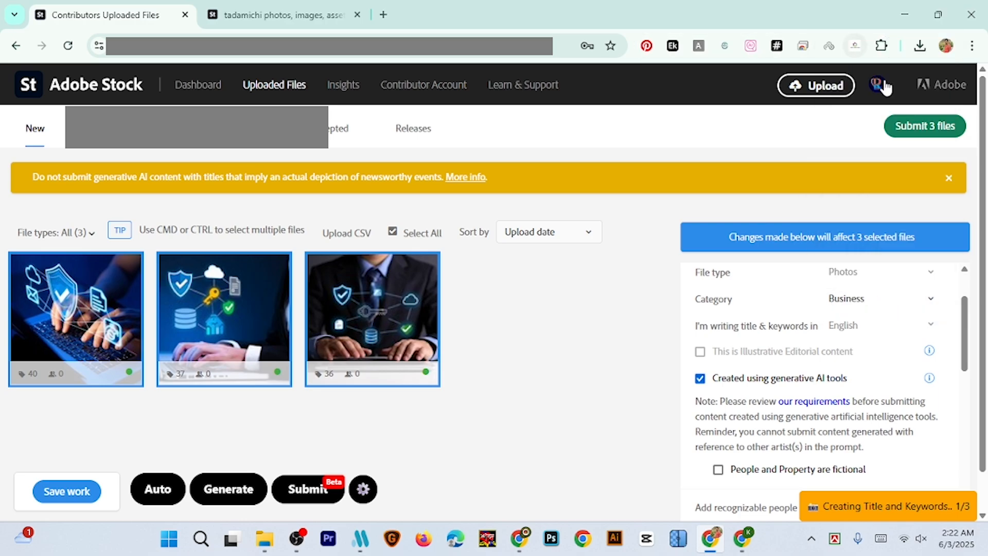
pyautogui.click(52, 494)
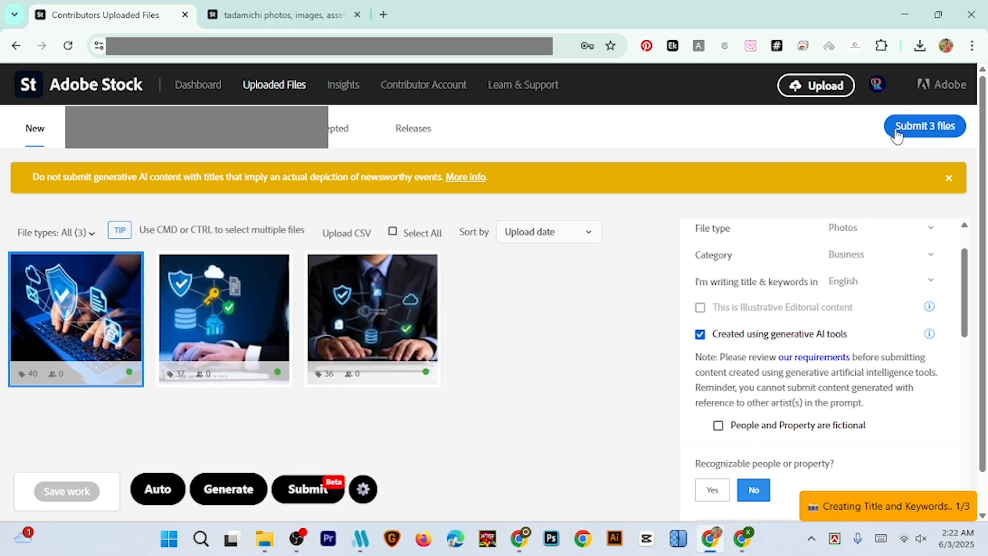
# Start submitting the three files and accept both terms and conditions statements on the submission guidelines
pyautogui.click(930, 126)
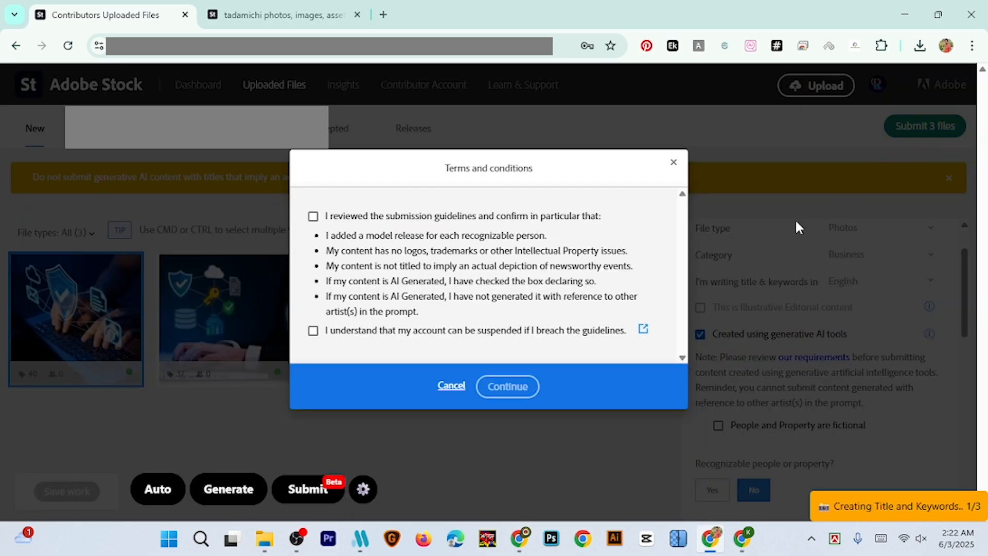
pyautogui.click(313, 216)
pyautogui.click(313, 330)
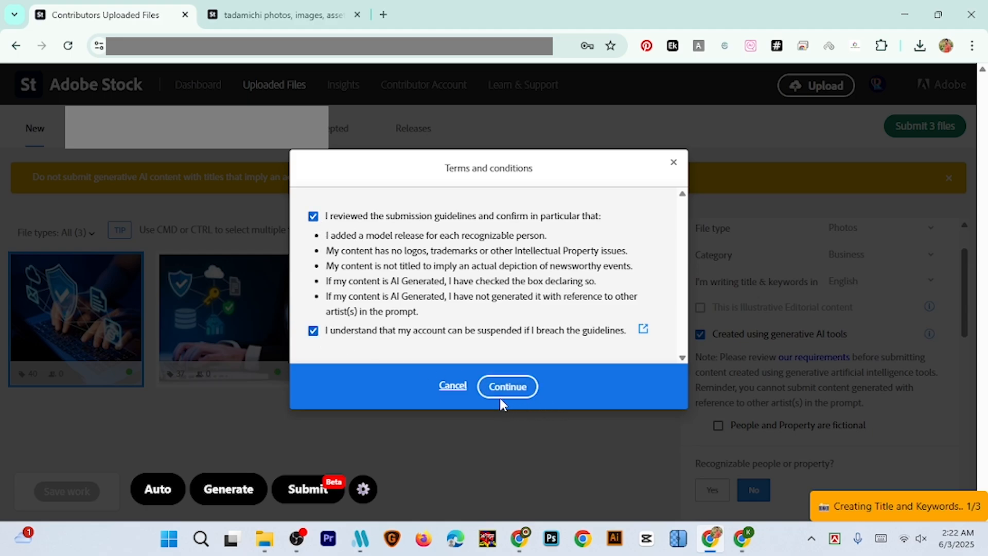
pyautogui.click(529, 394)
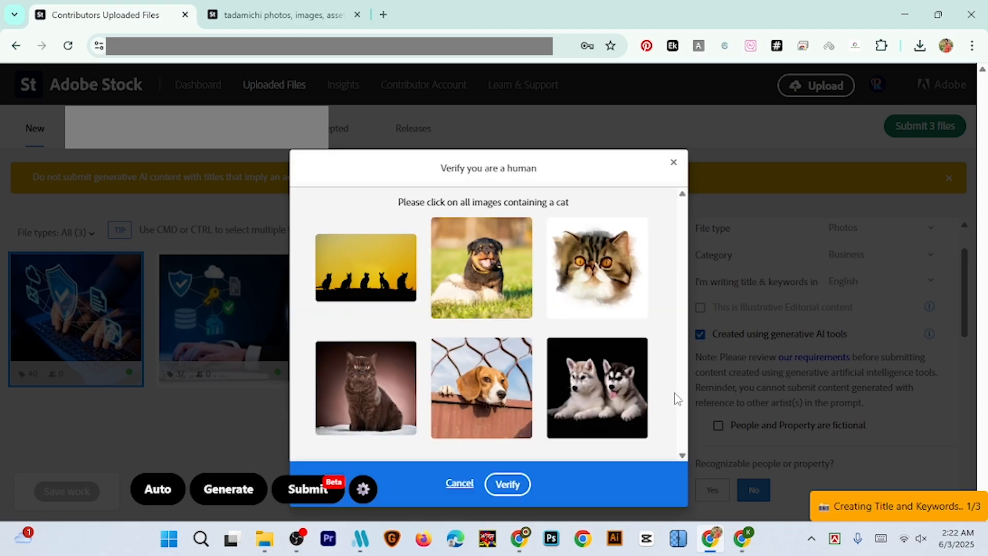
# Complete the human check by selecting the three images that contain cats, including the silhouettes, and verifying
pyautogui.click(379, 287)
pyautogui.click(603, 267)
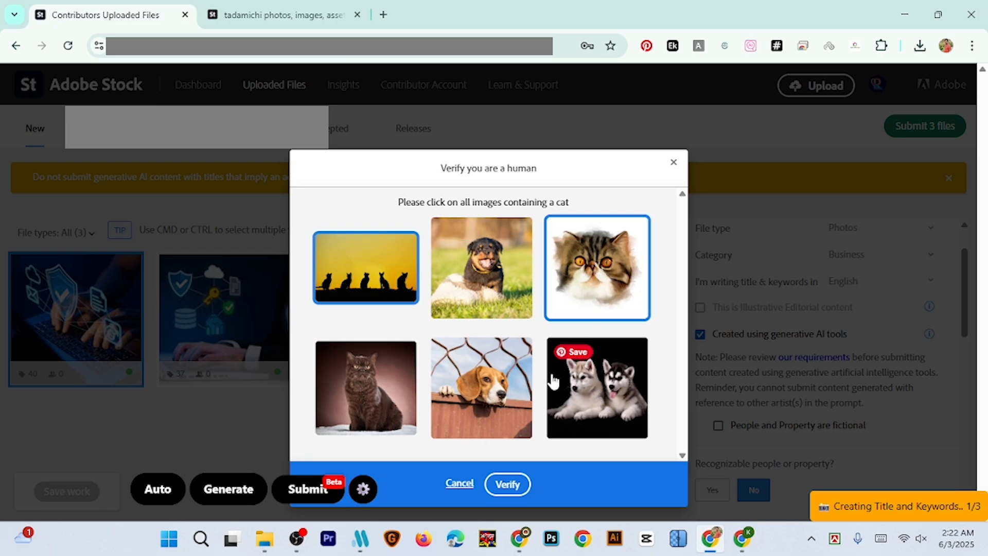
pyautogui.click(364, 393)
pyautogui.click(507, 487)
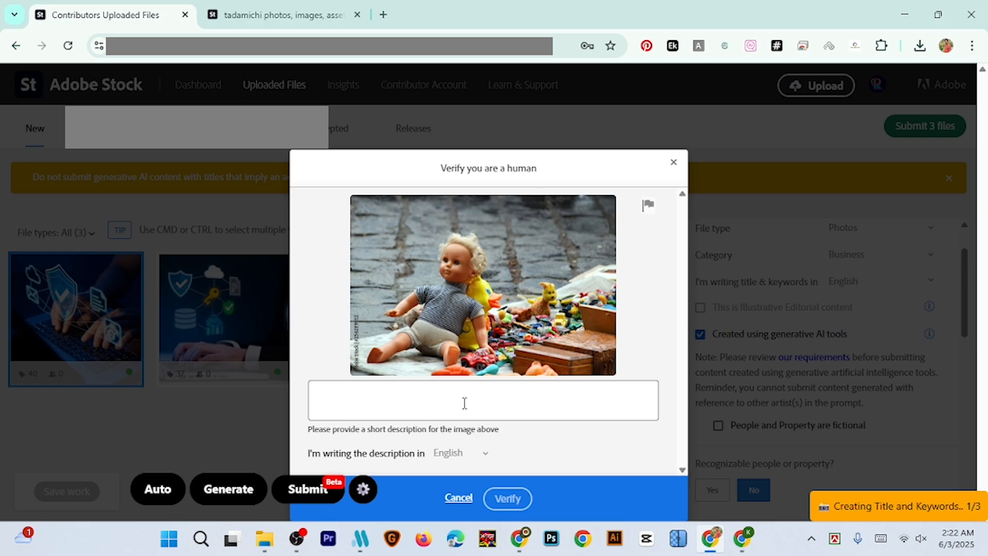
# Describe the verification image as "A dol sitting on the road", verify it, and submit all three items
pyautogui.click(369, 404)
pyautogui.write('A dol sitting on the road')
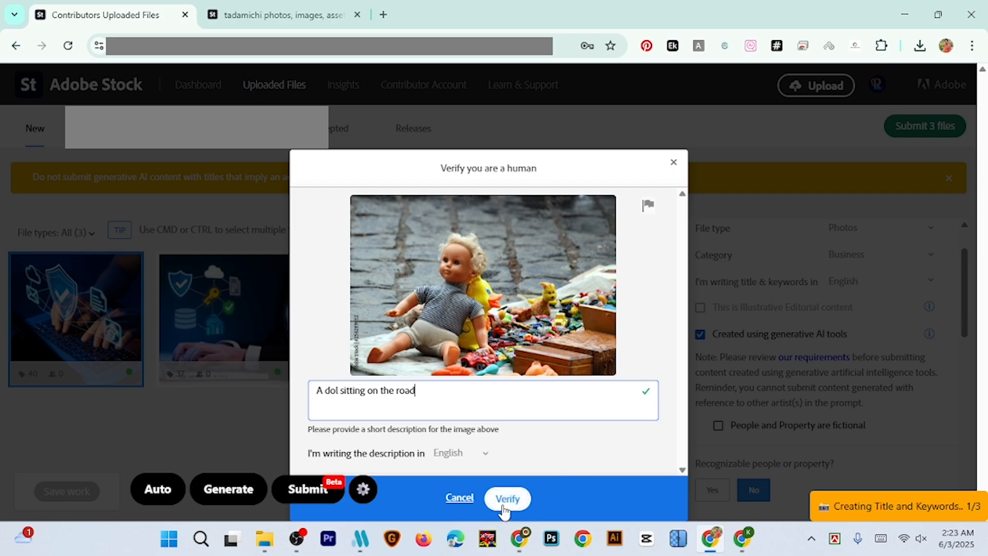
pyautogui.click(517, 498)
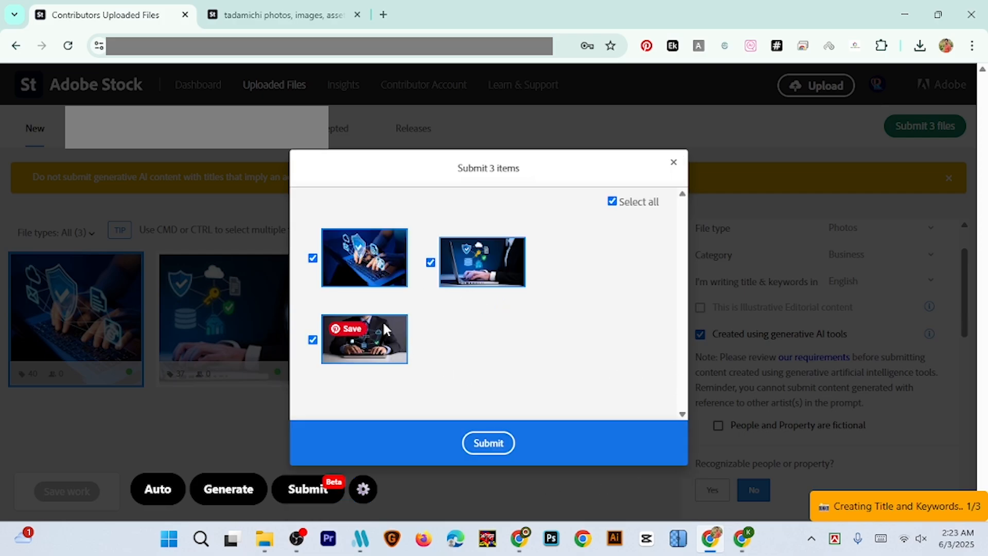
pyautogui.click(487, 445)
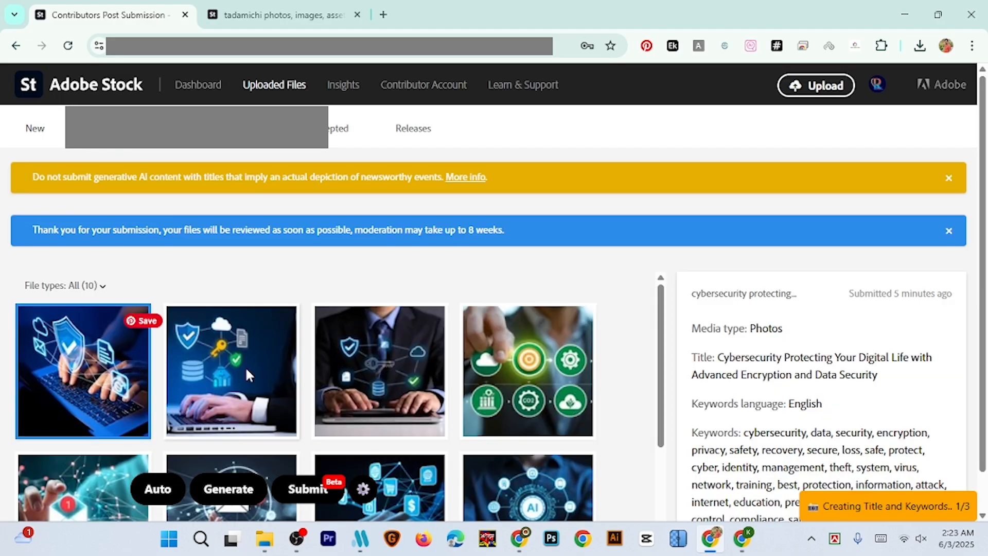
# Look over the submitted files awaiting review and open the contributor dashboard
pyautogui.scroll(-3, 277, 366)
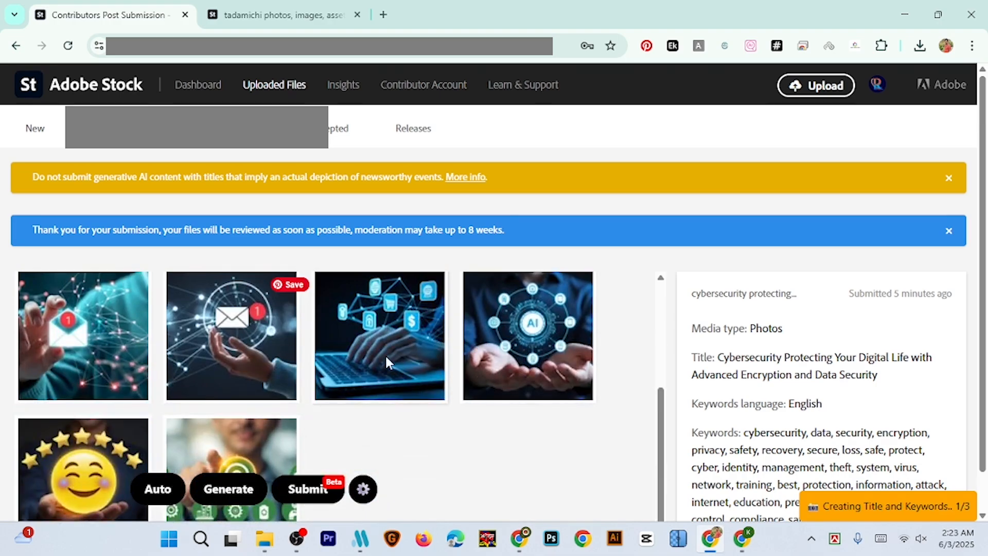
pyautogui.scroll(3, 268, 366)
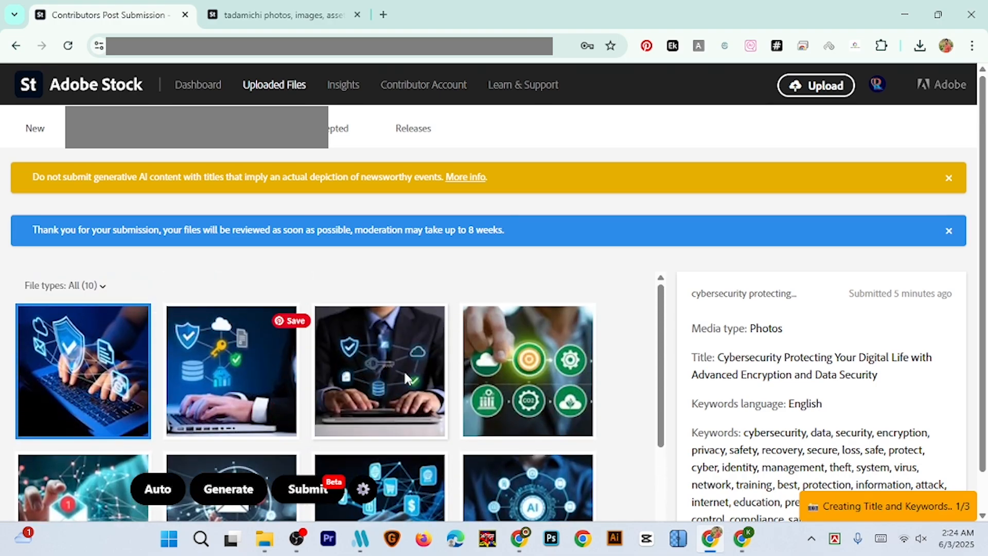
pyautogui.click(210, 87)
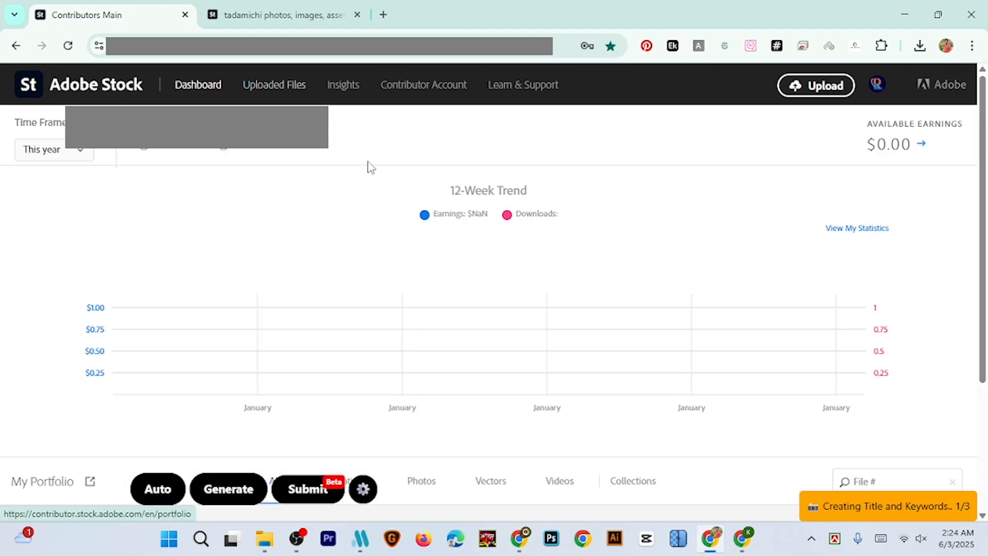